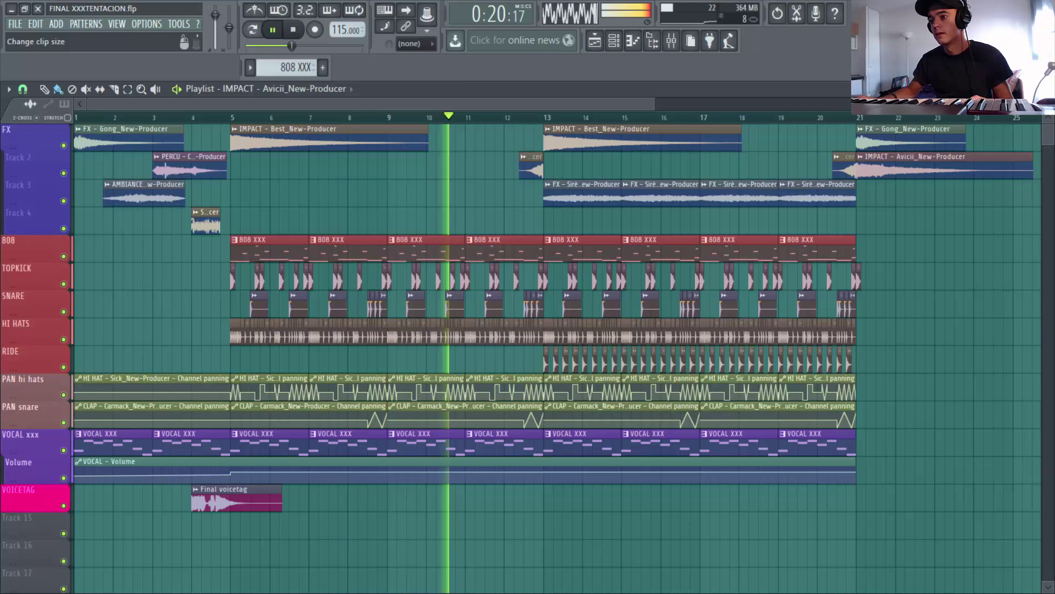
# Step: Solo the VOCAL xxx melody with its Volume automation and play it briefly
pyautogui.scroll(-3, 973, 225)
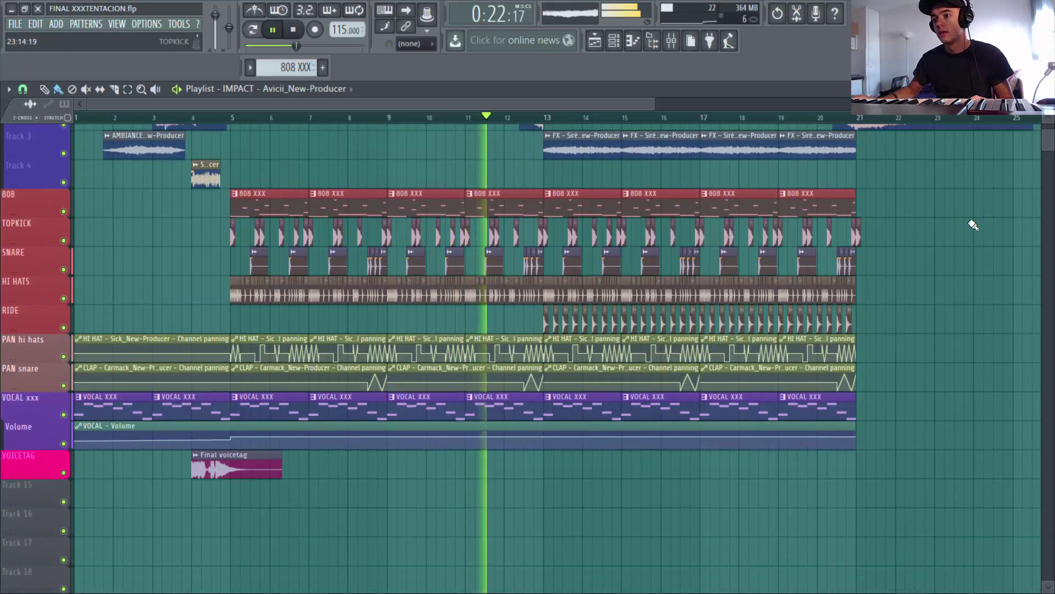
pyautogui.scroll(2, 973, 225)
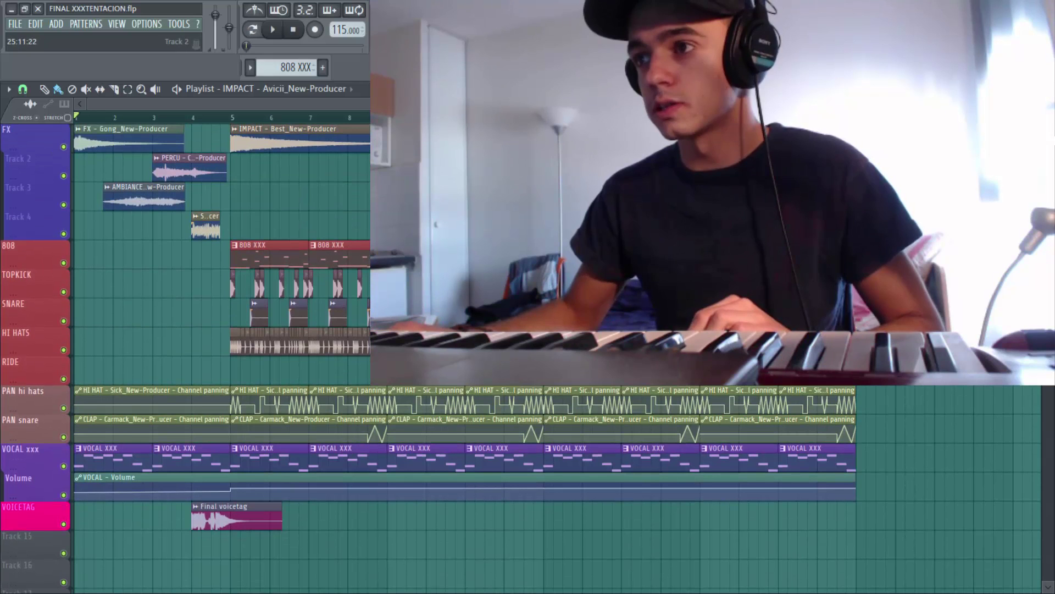
pyautogui.scroll(3, 494, 384)
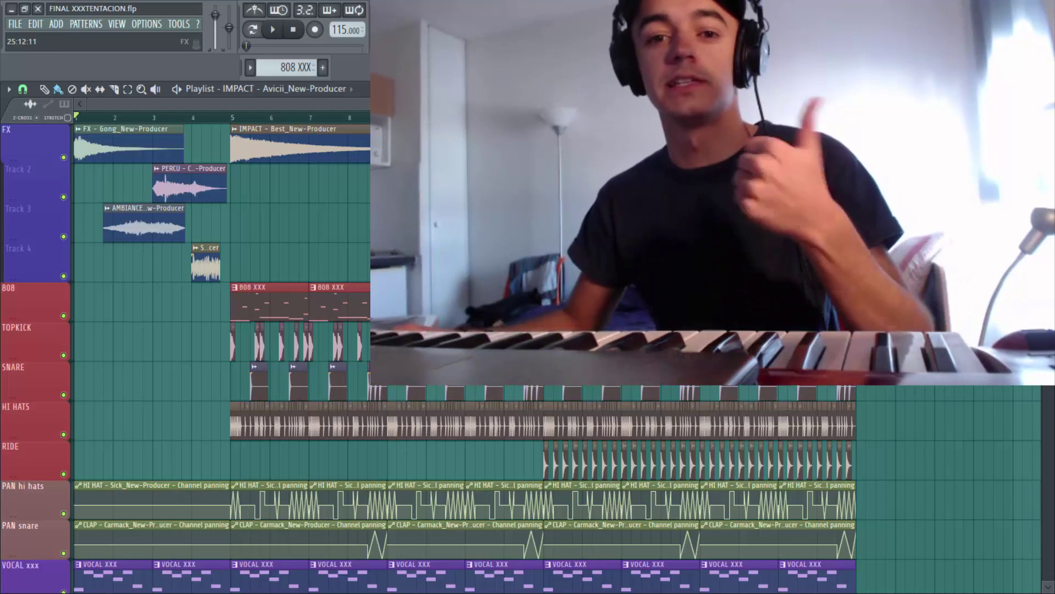
pyautogui.scroll(-4, 519, 357)
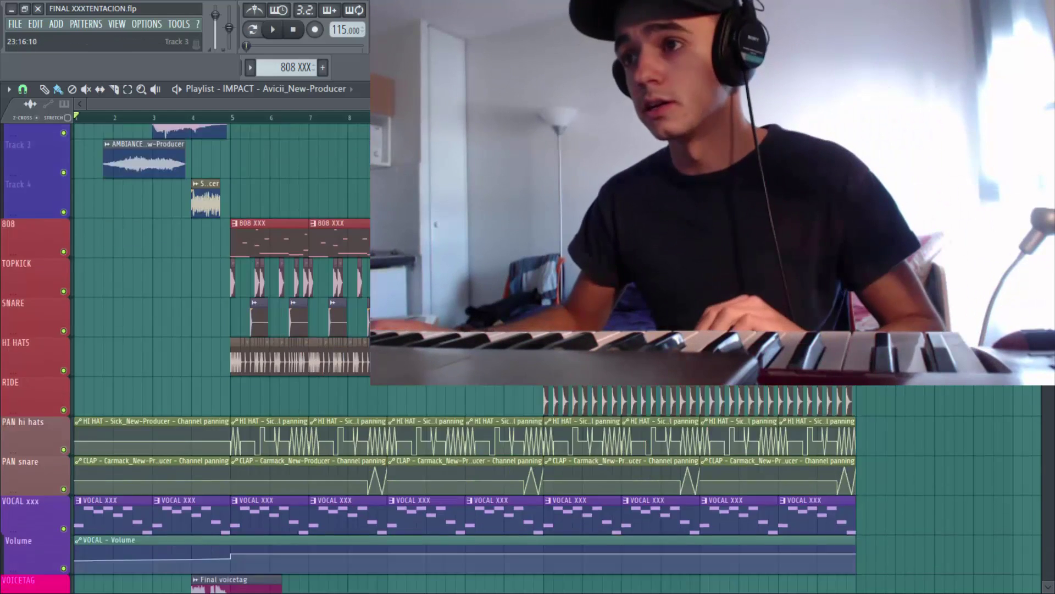
pyautogui.scroll(4, 519, 357)
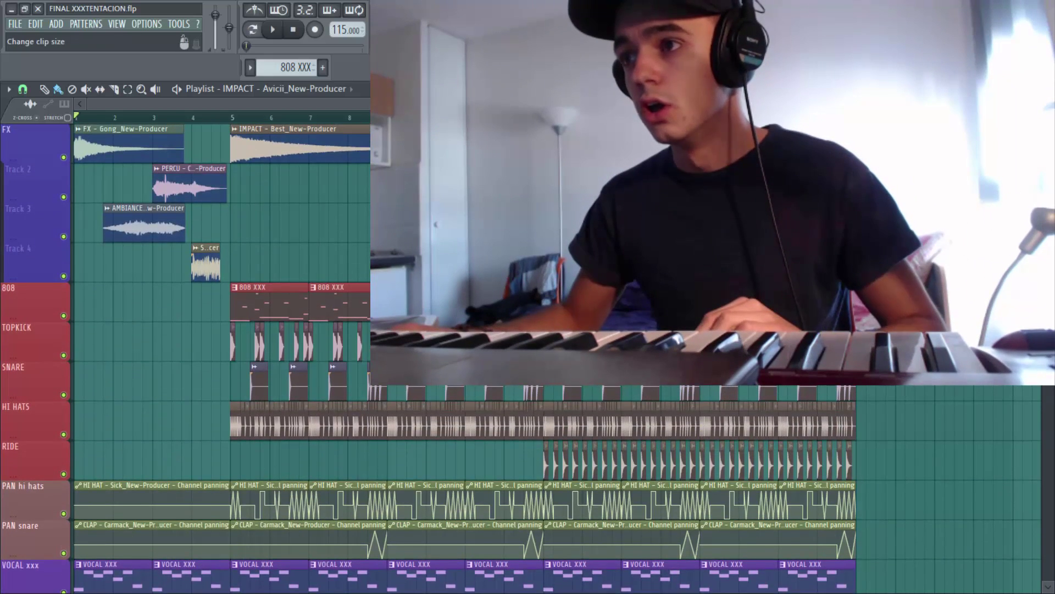
pyautogui.scroll(-3, 519, 358)
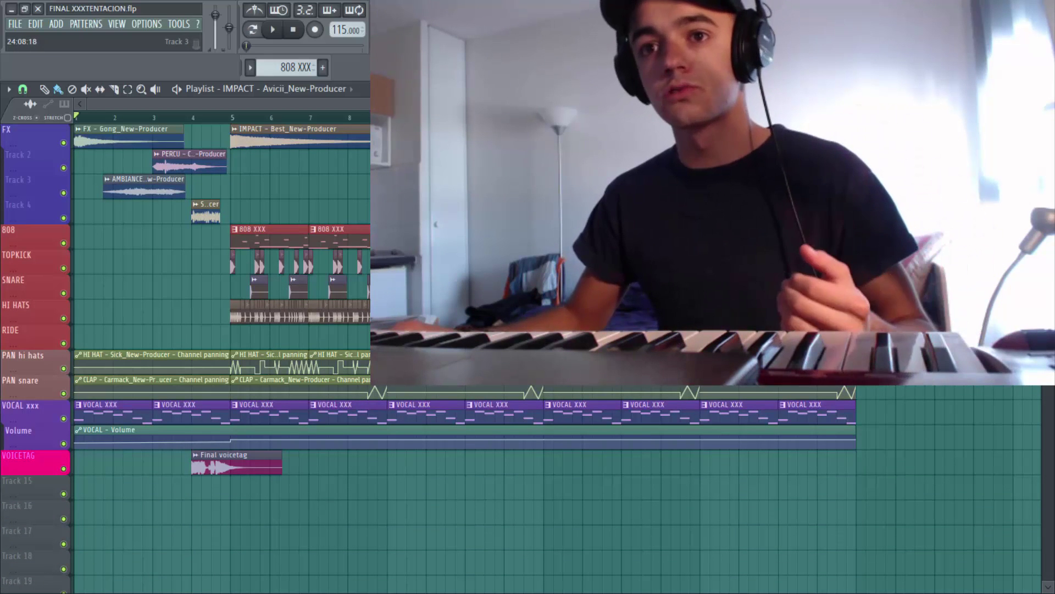
pyautogui.scroll(-1, 520, 357)
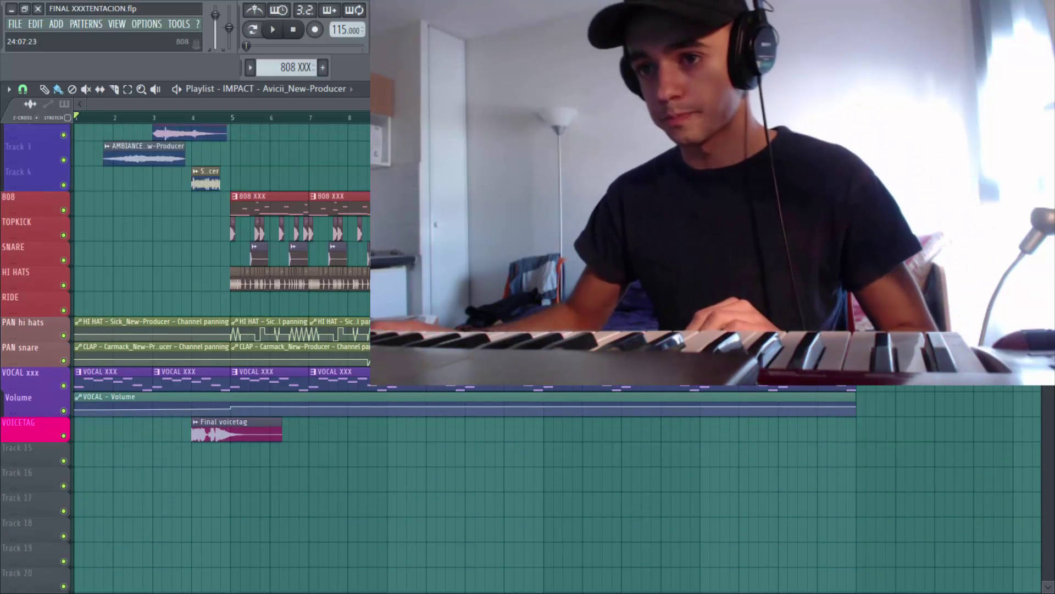
pyautogui.scroll(1, 520, 357)
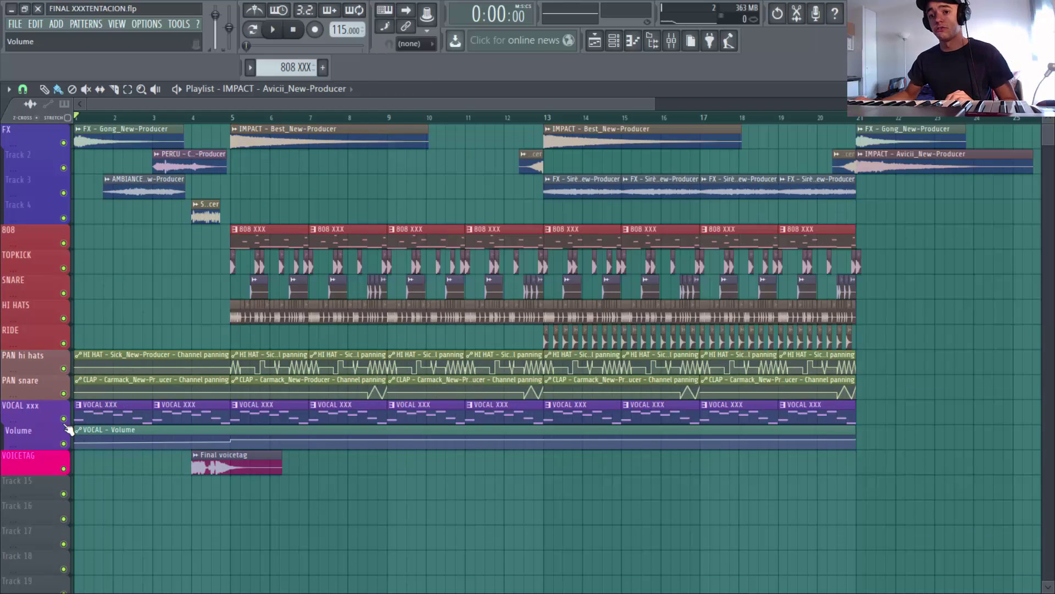
pyautogui.keyDown('ctrl'); pyautogui.click(63, 418); pyautogui.keyUp('ctrl')
pyautogui.click(63, 443)
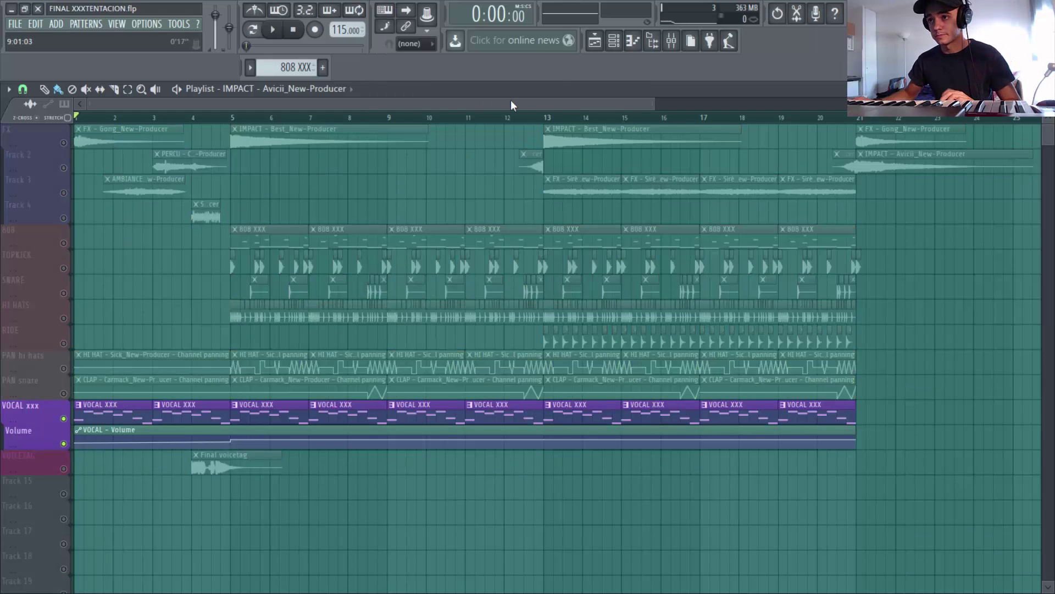
pyautogui.press('space')
pyautogui.scroll(2, 650, 104)
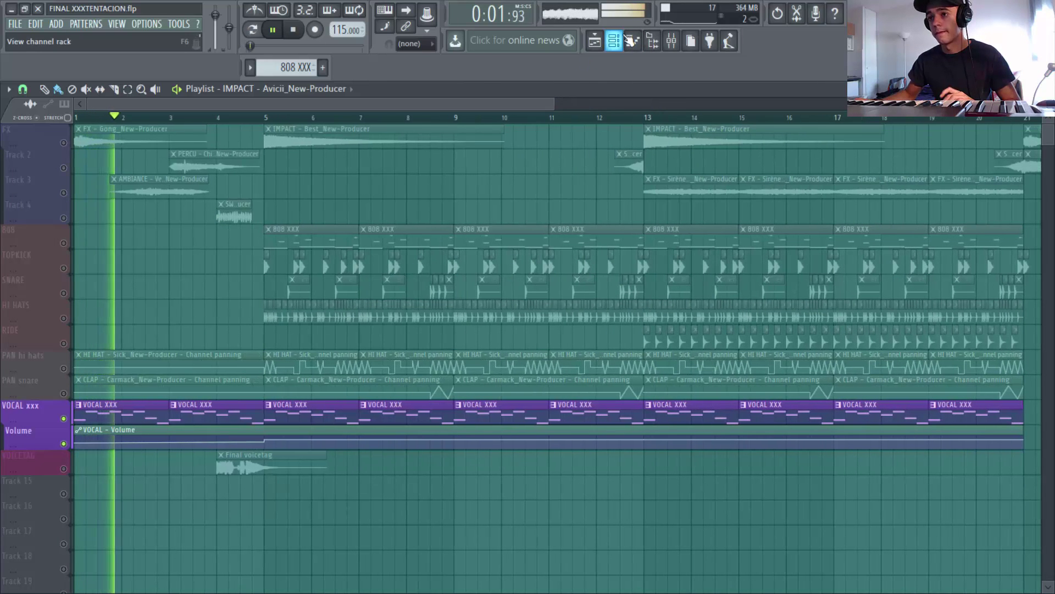
pyautogui.press('space')
# Step: Switch to the VOCAL XXX pattern and view Serum #2's eight-note melody in the piano roll
pyautogui.click(614, 40)
pyautogui.click(250, 67)
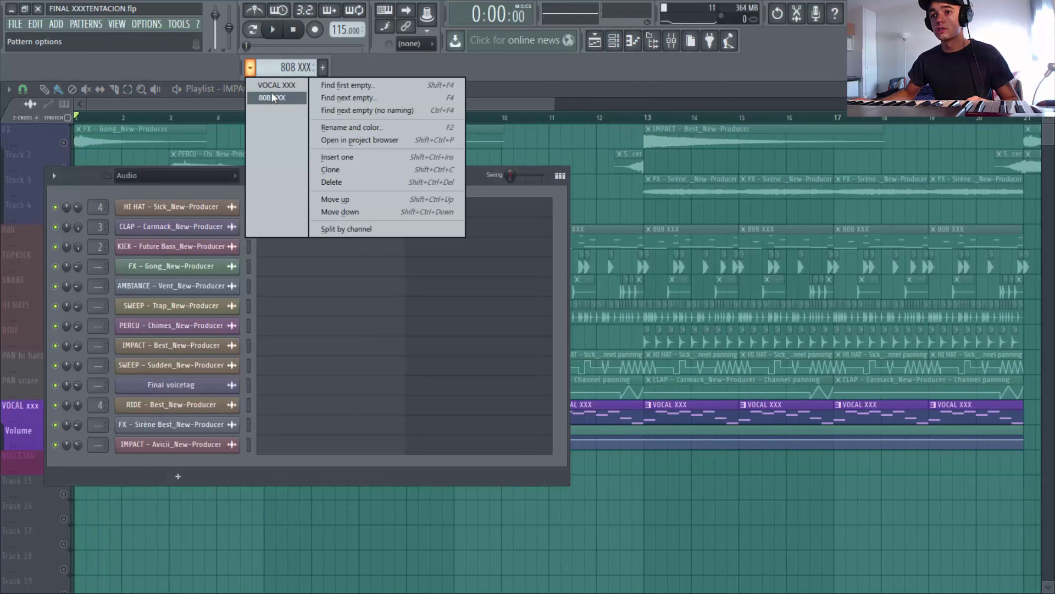
pyautogui.click(275, 93)
pyautogui.click(369, 218)
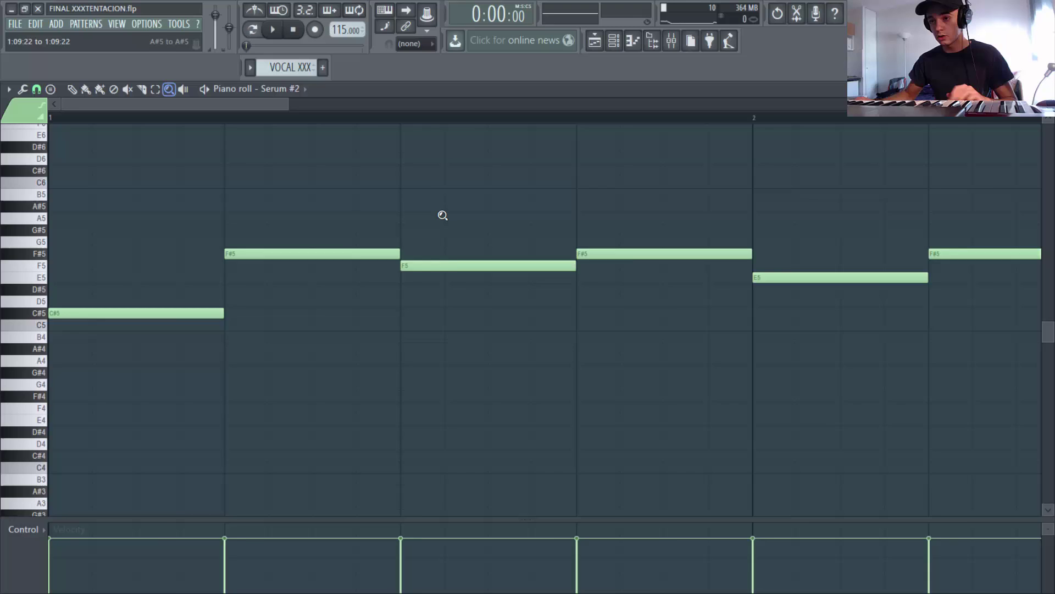
pyautogui.scroll(-2, 847, 234)
pyautogui.press('b')
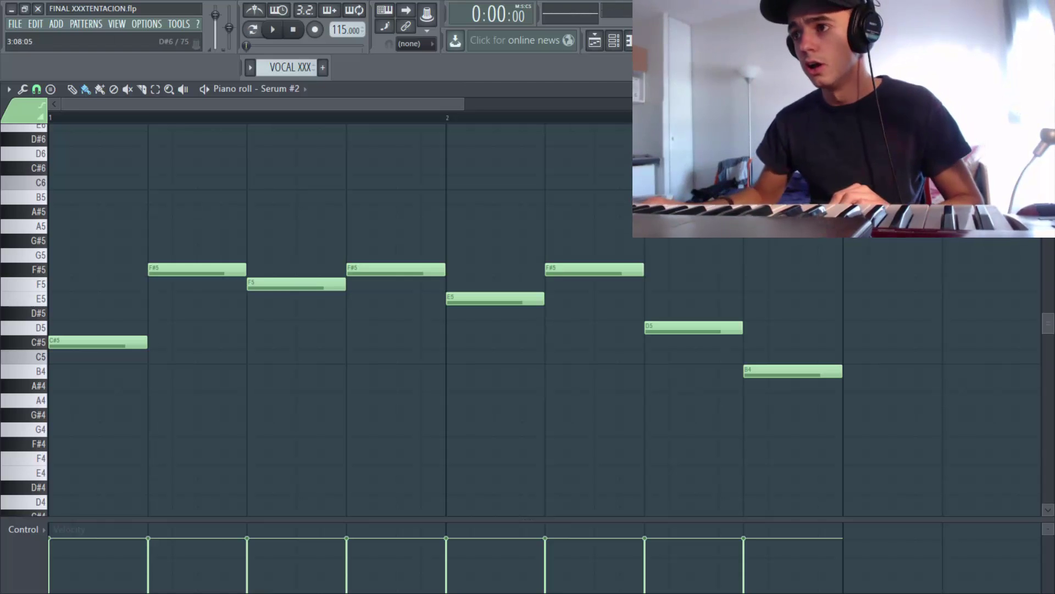
pyautogui.press('F5')
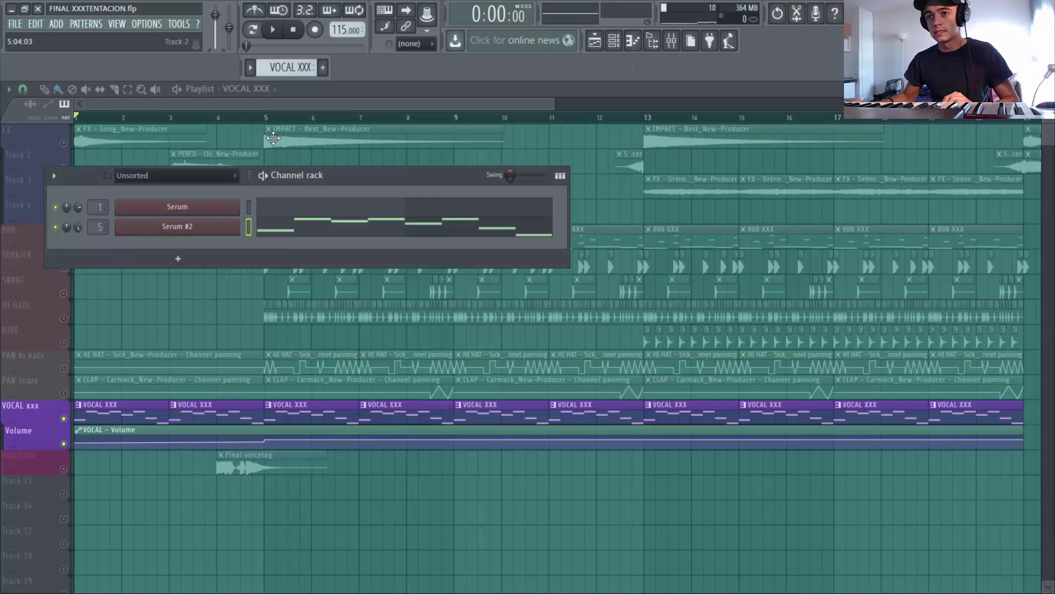
# Step: Close the channel rack and inspect dblue_Glitch on mixer insert 5 VOCAL, widening the view to insert 18
pyautogui.press('F6')
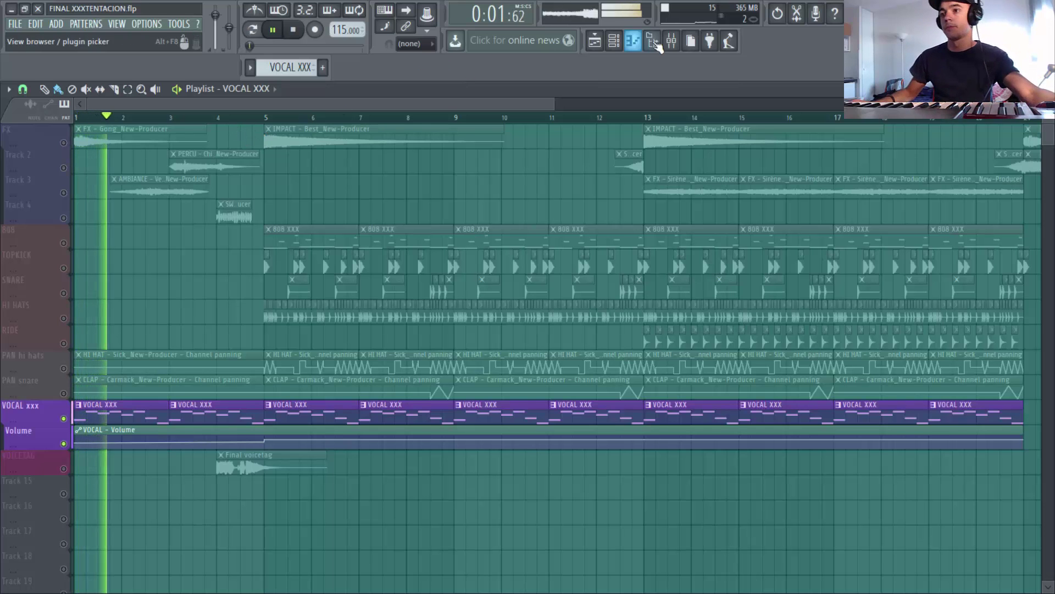
pyautogui.click(671, 42)
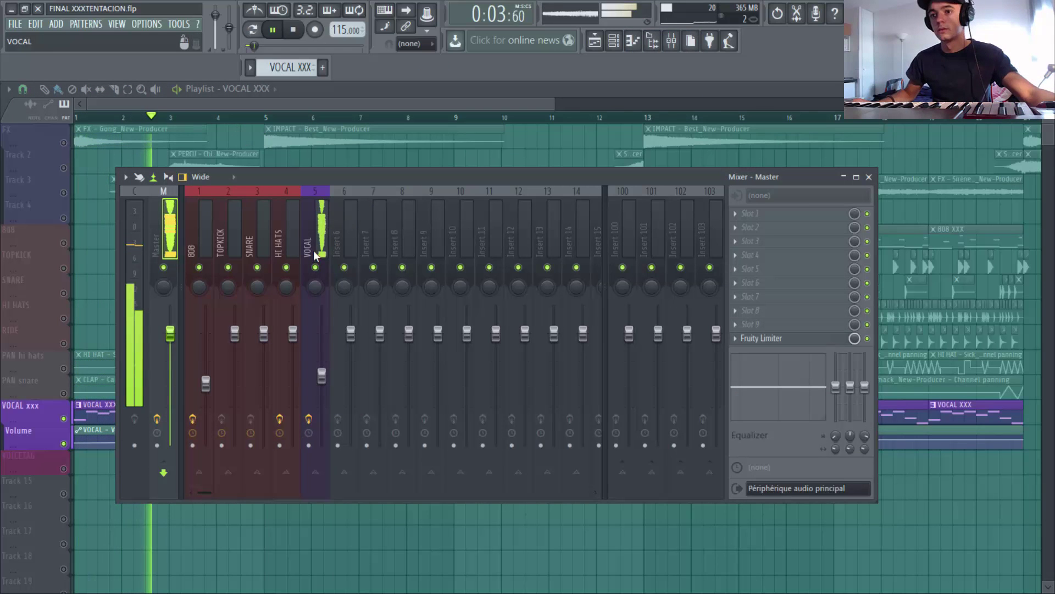
pyautogui.moveTo(605, 259); pyautogui.dragTo(750, 243)
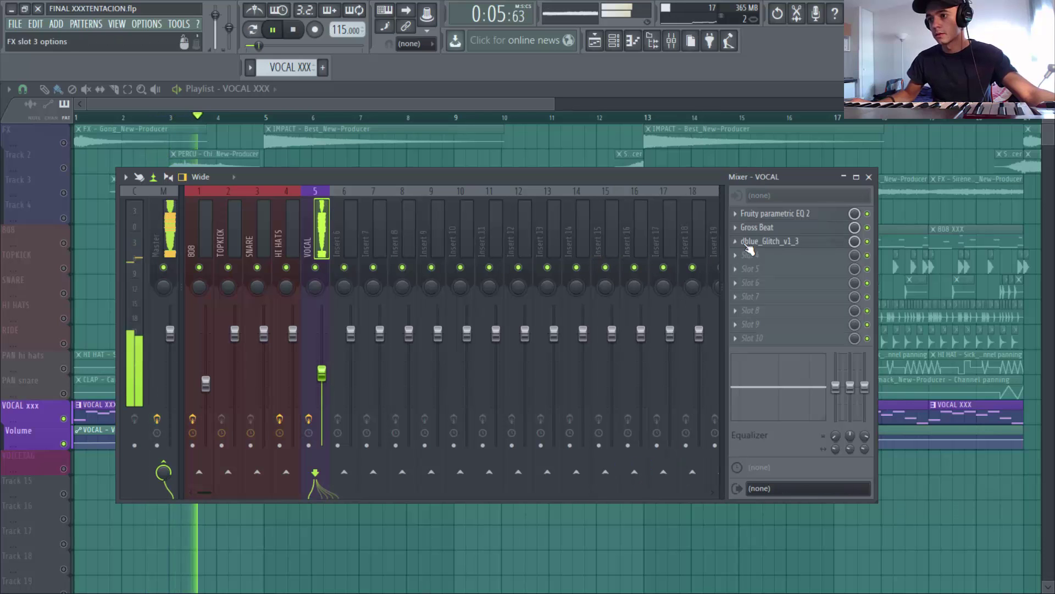
pyautogui.click(769, 241)
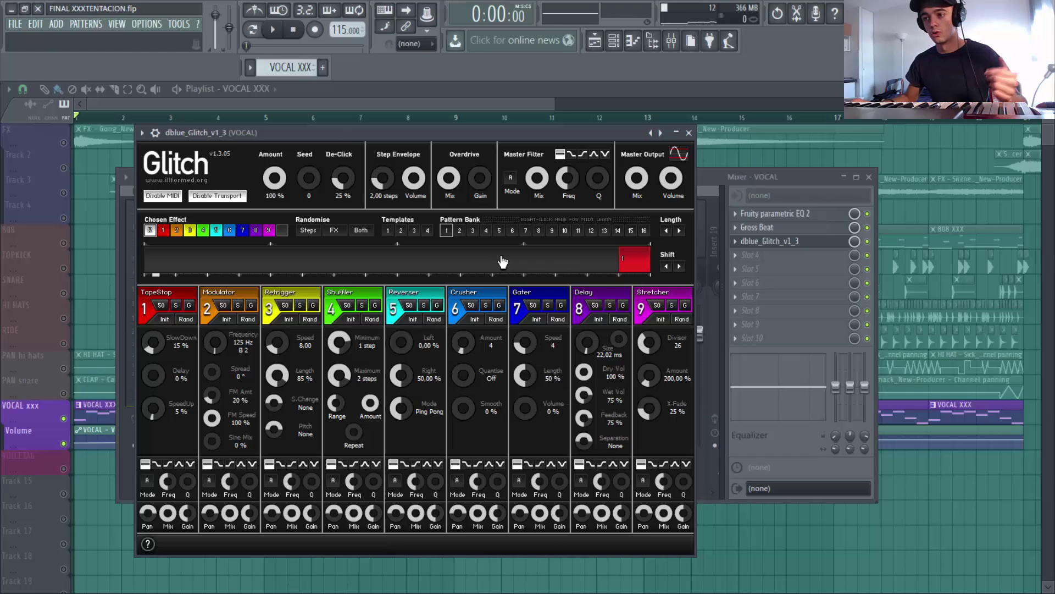
pyautogui.click(261, 121)
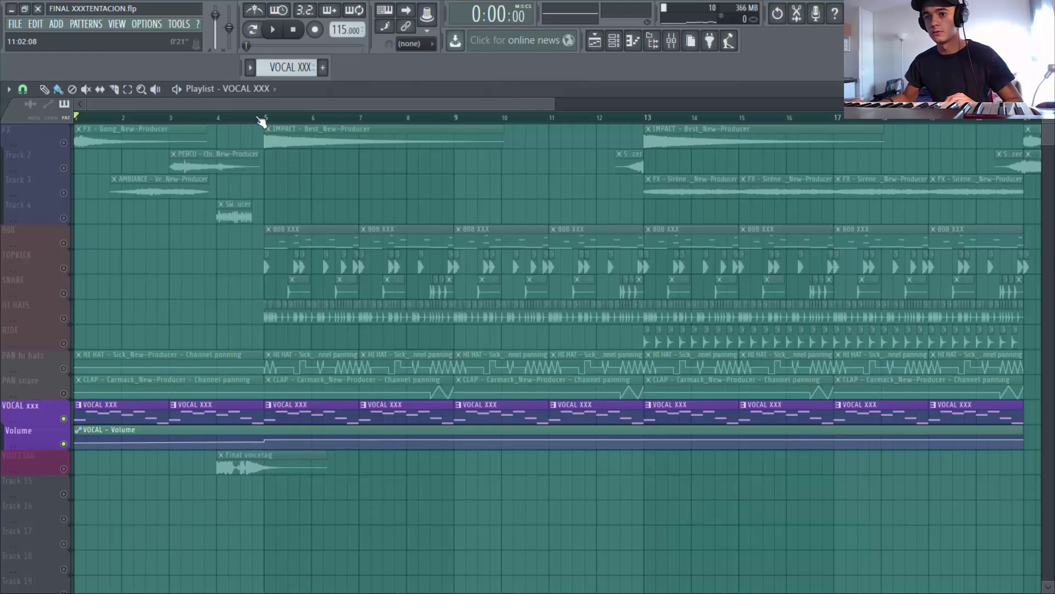
pyautogui.press('F9')
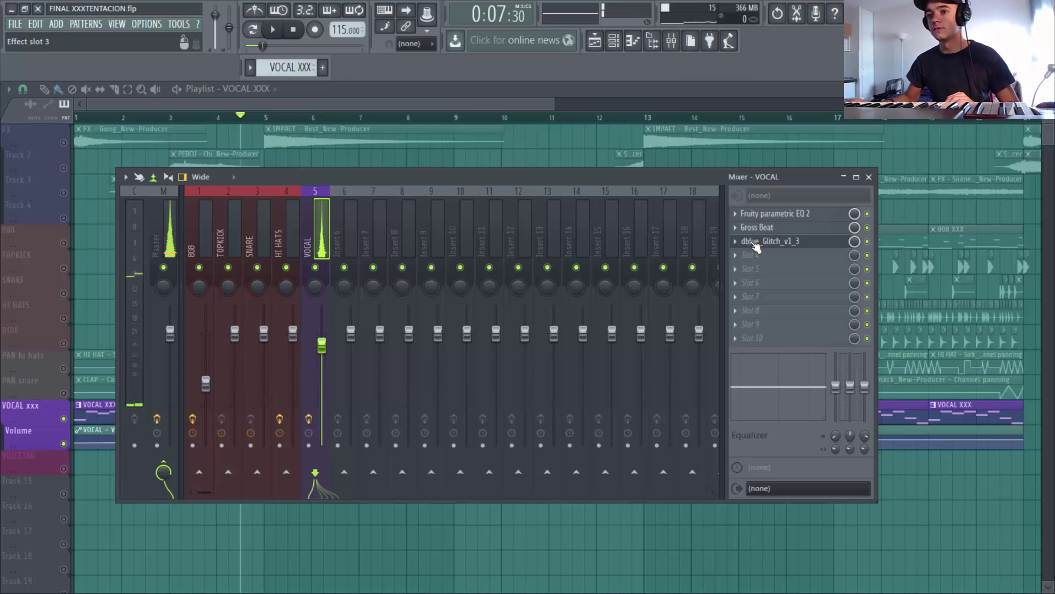
# Step: Close the mixer and play the arrangement briefly from bar 5
pyautogui.click(479, 103)
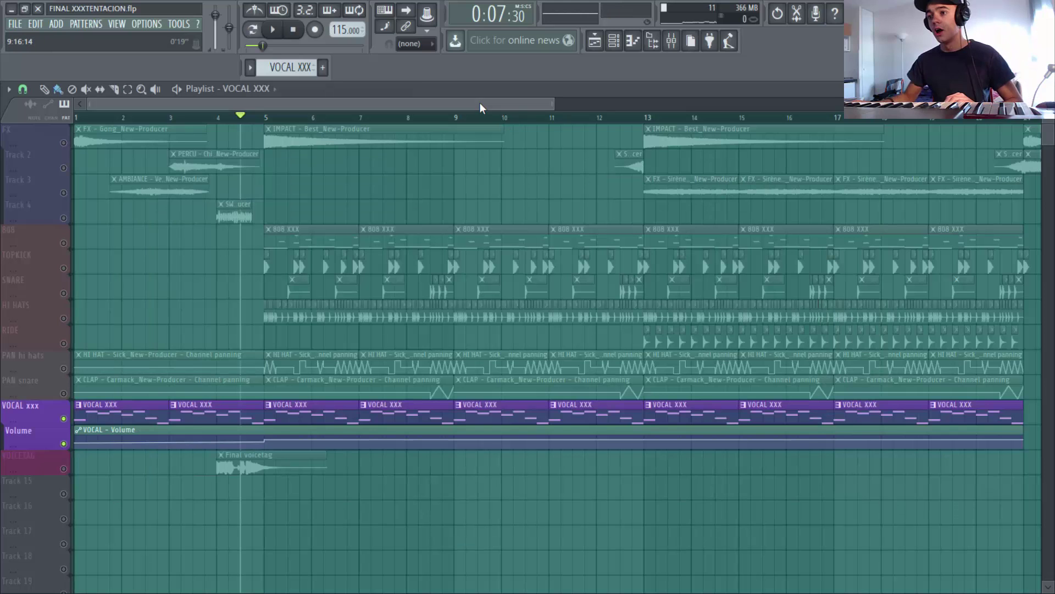
pyautogui.press('space')
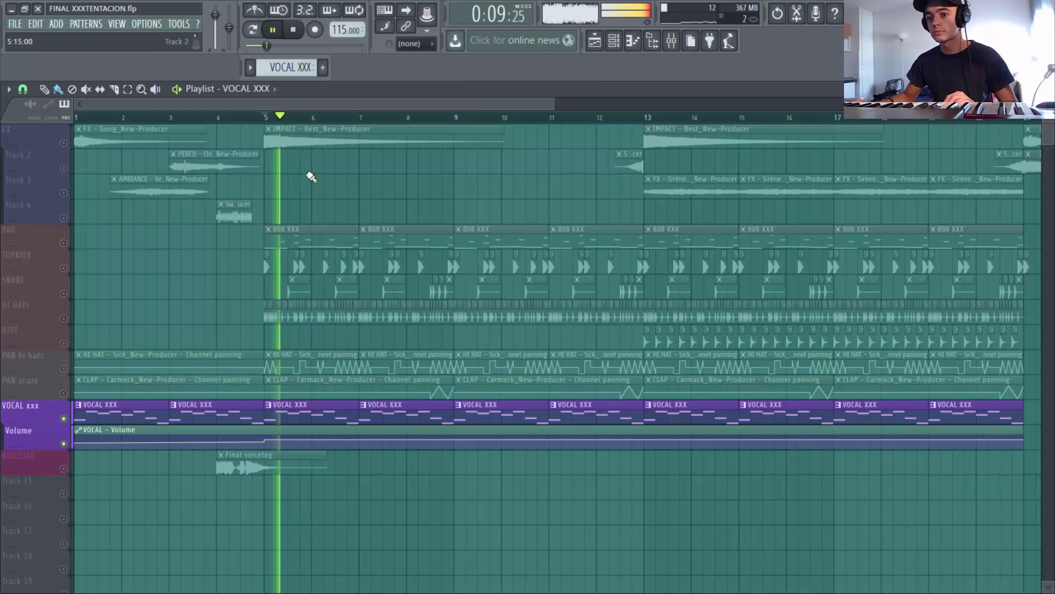
pyautogui.press('space')
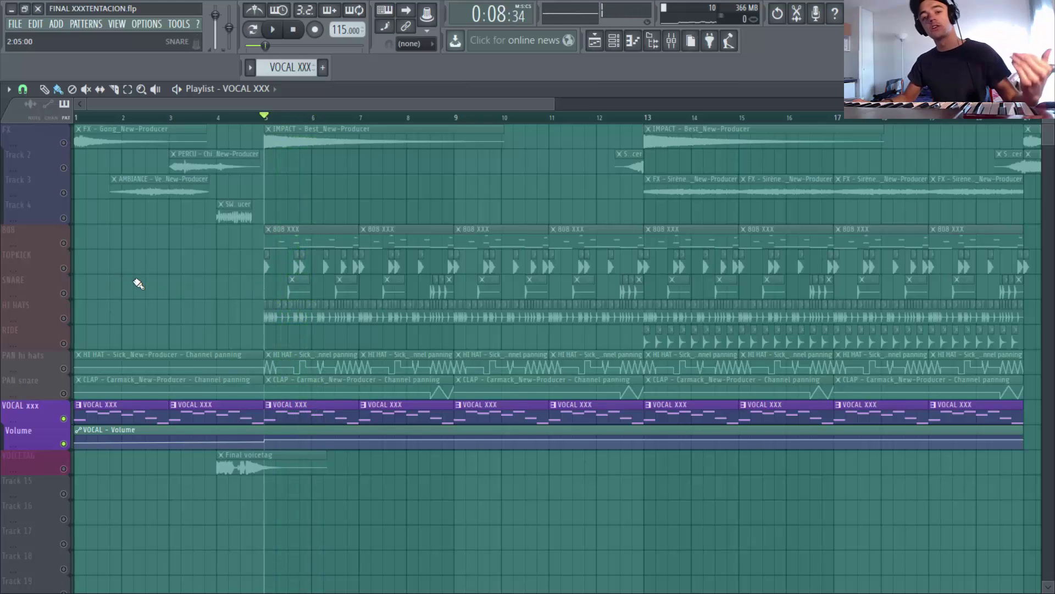
# Step: Solo TOPKICK with SNARE, VOCAL xxx and Volume automation, then play and stop at bar 5
pyautogui.rightClick(64, 269)
pyautogui.click(63, 293)
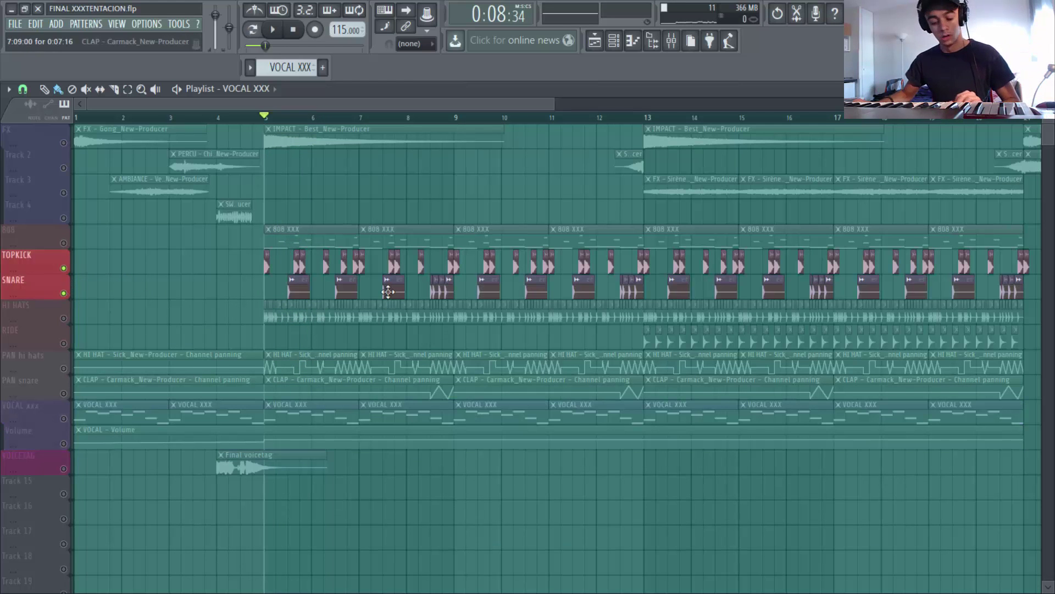
pyautogui.moveTo(270, 257); pyautogui.dragTo(612, 420)
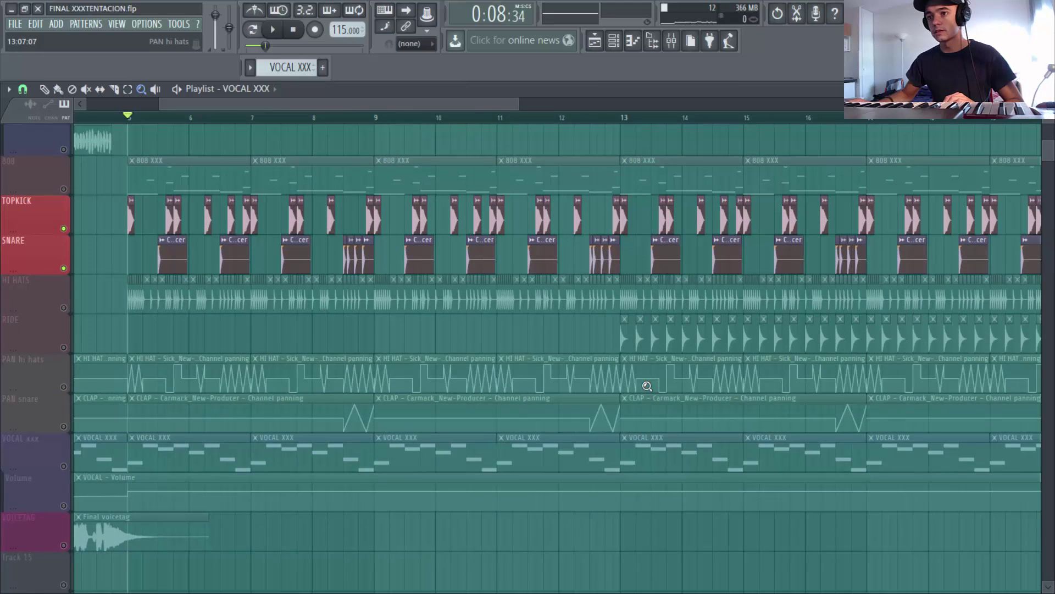
pyautogui.scroll(1, 644, 385)
pyautogui.press('space')
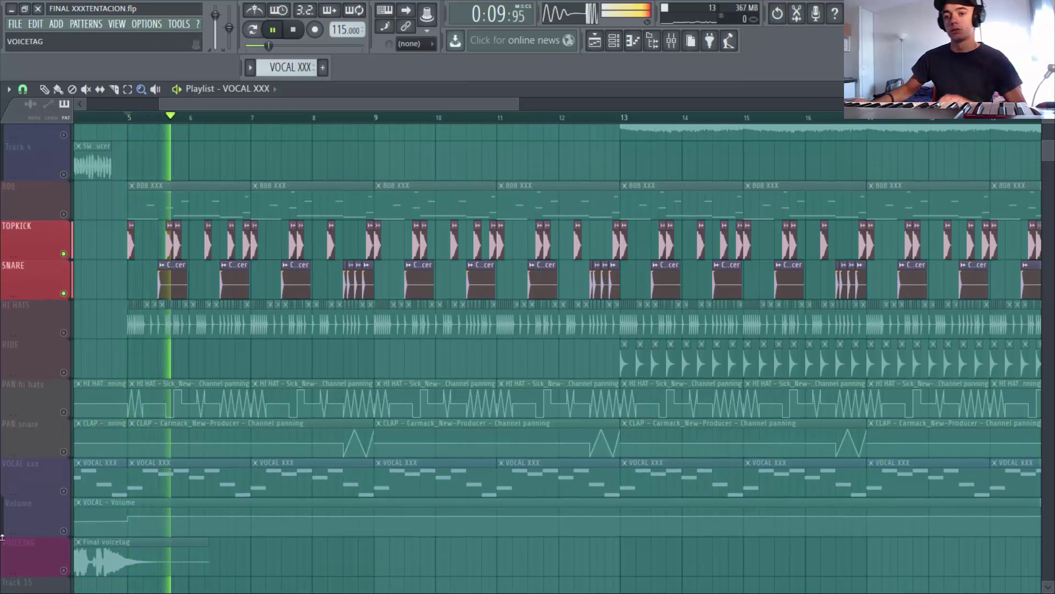
pyautogui.click(63, 491)
pyautogui.click(64, 530)
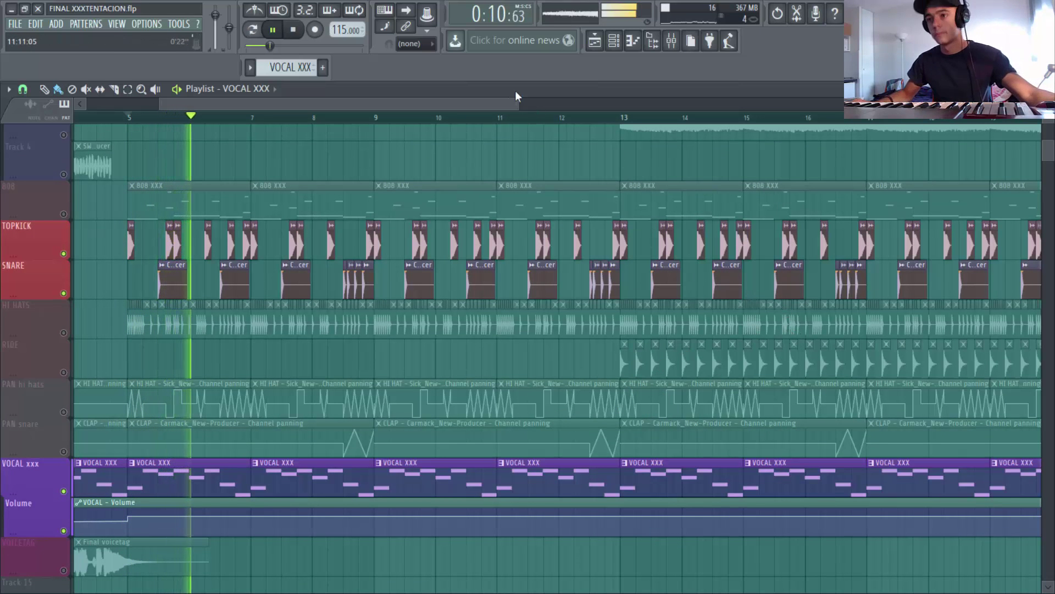
pyautogui.moveTo(520, 105); pyautogui.dragTo(490, 106)
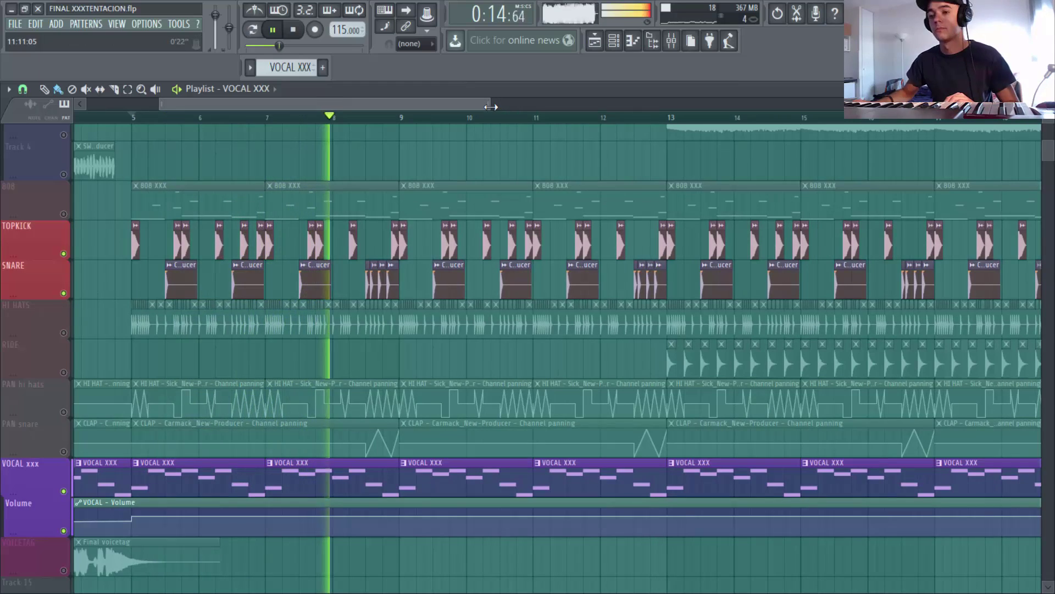
pyautogui.moveTo(493, 107); pyautogui.dragTo(596, 102)
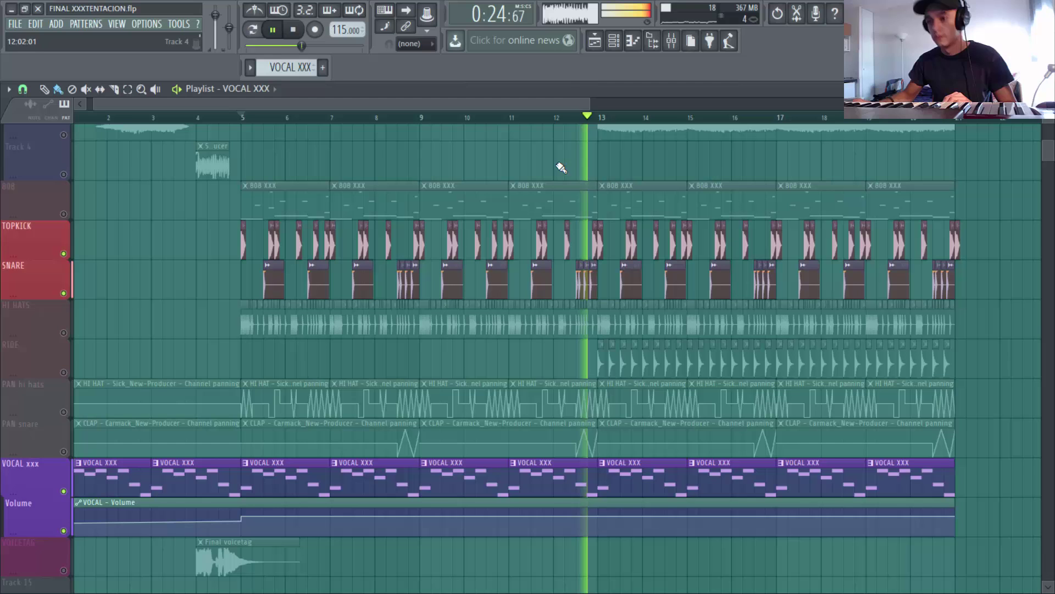
pyautogui.press('space')
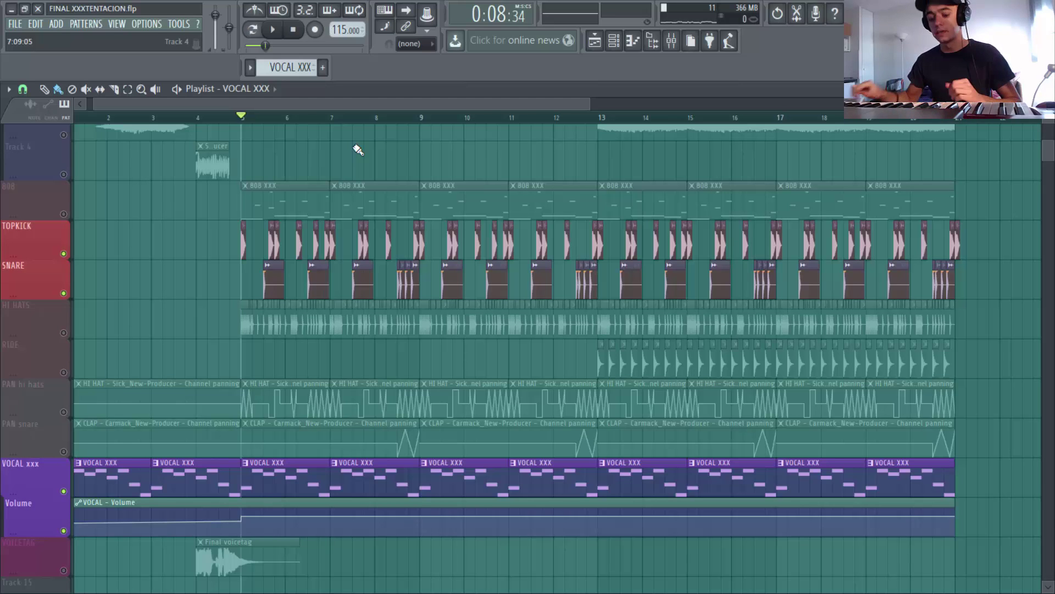
# Step: Switch to the 808 XXX pattern and inspect the Serum 808's notes and plugin
pyautogui.click(619, 44)
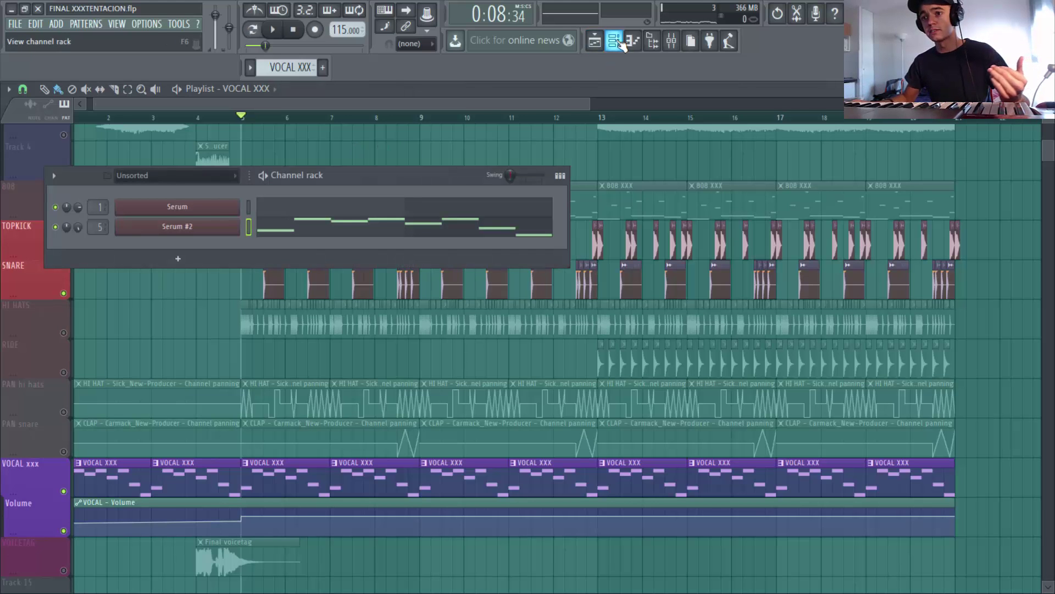
pyautogui.click(250, 67)
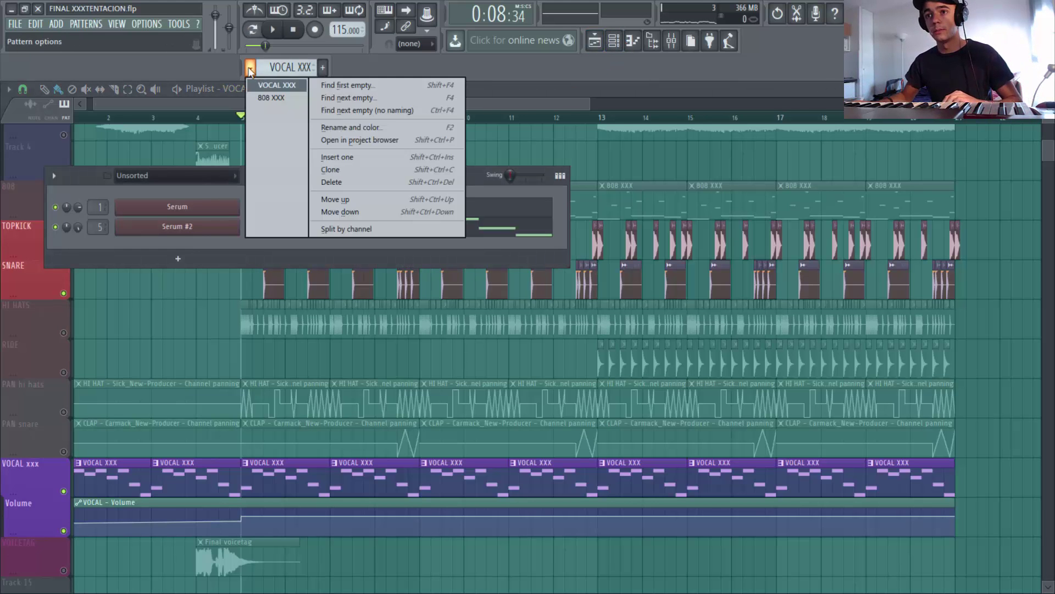
pyautogui.click(271, 99)
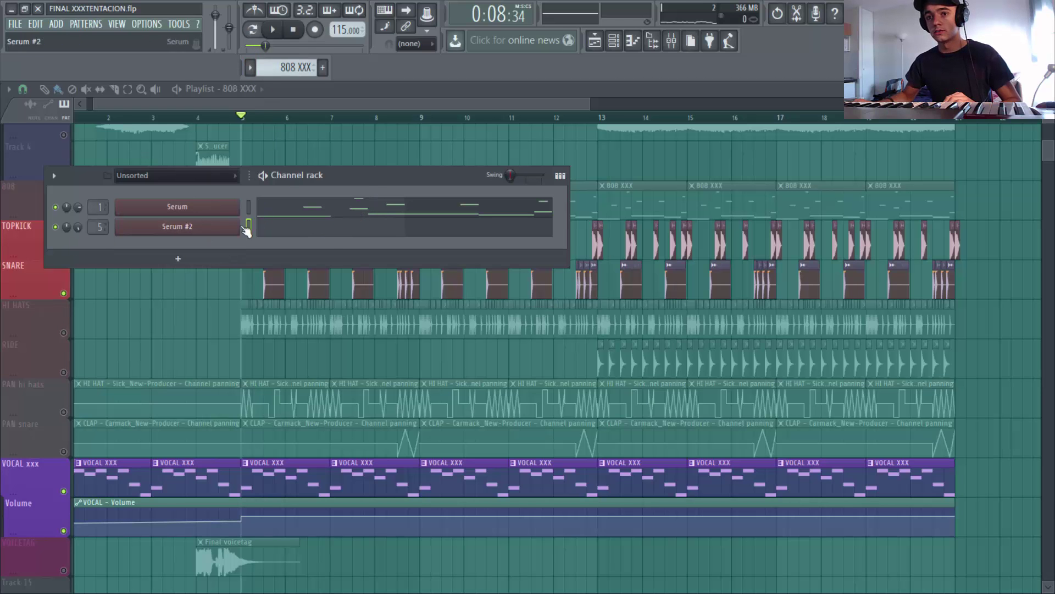
pyautogui.click(338, 210)
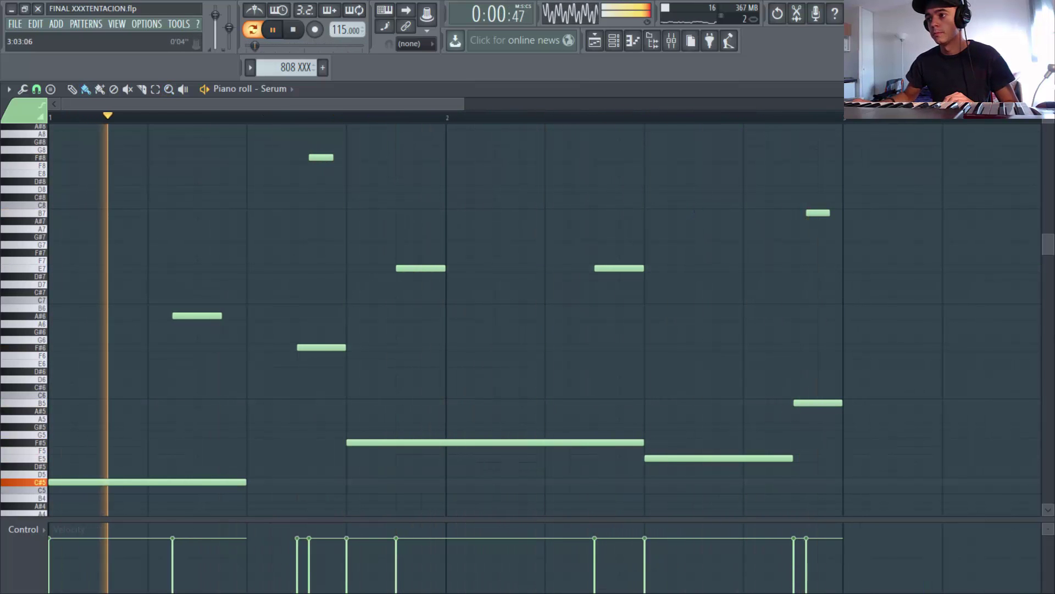
pyautogui.press('F7')
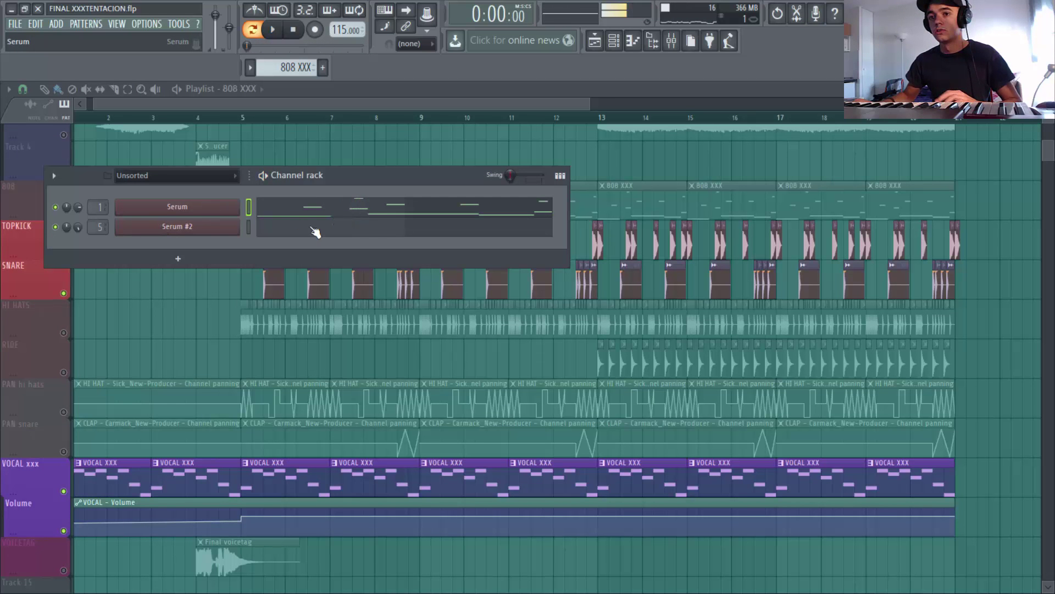
pyautogui.click(663, 206)
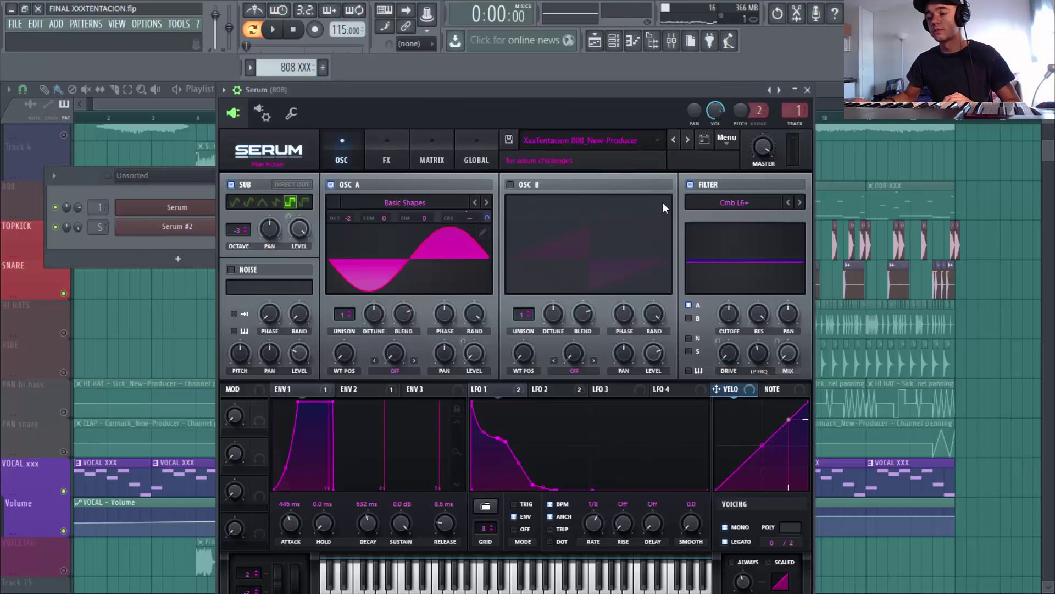
pyautogui.click(810, 90)
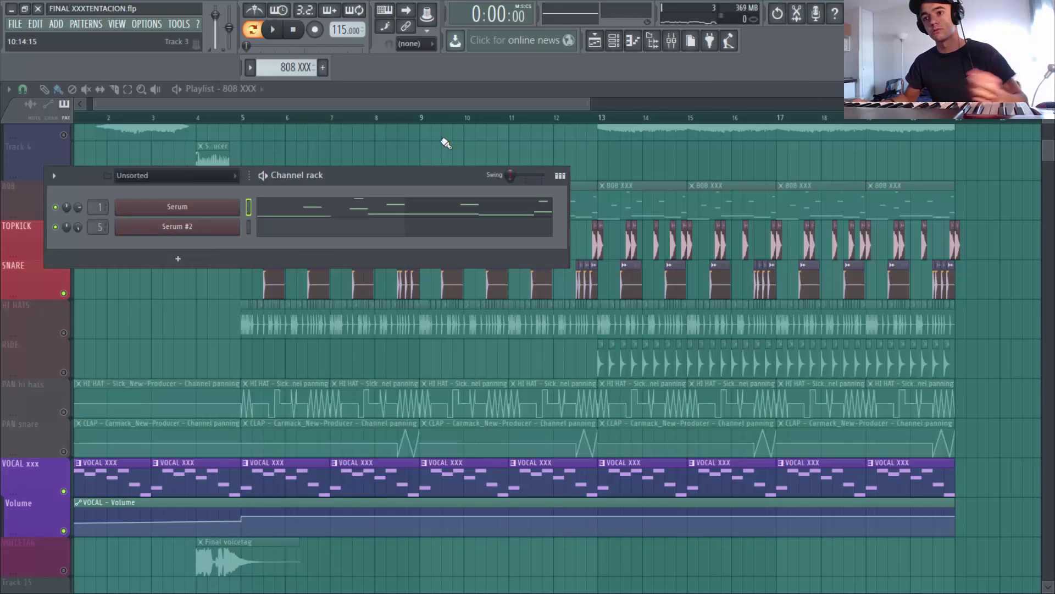
# Step: Play the 808 XXX pattern, then close the channel rack
pyautogui.moveTo(412, 173); pyautogui.dragTo(426, 155)
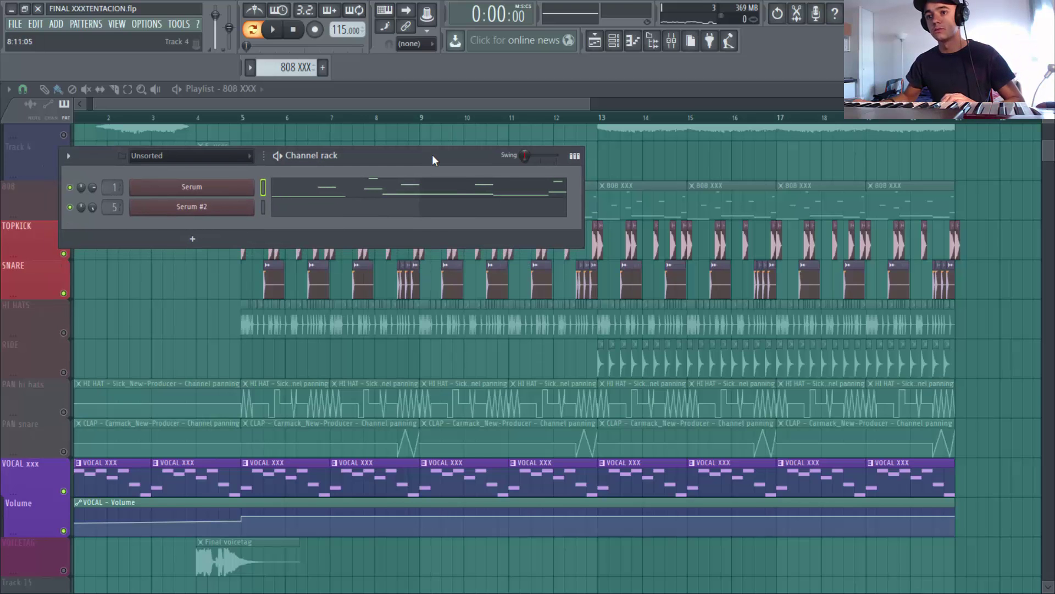
pyautogui.press('space')
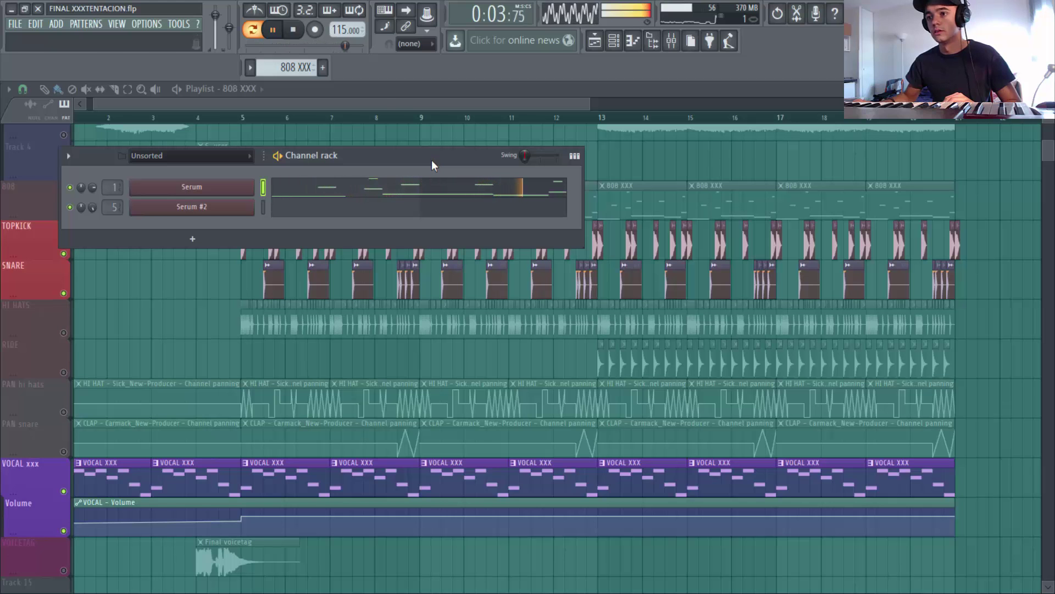
pyautogui.press('space')
pyautogui.press('F6')
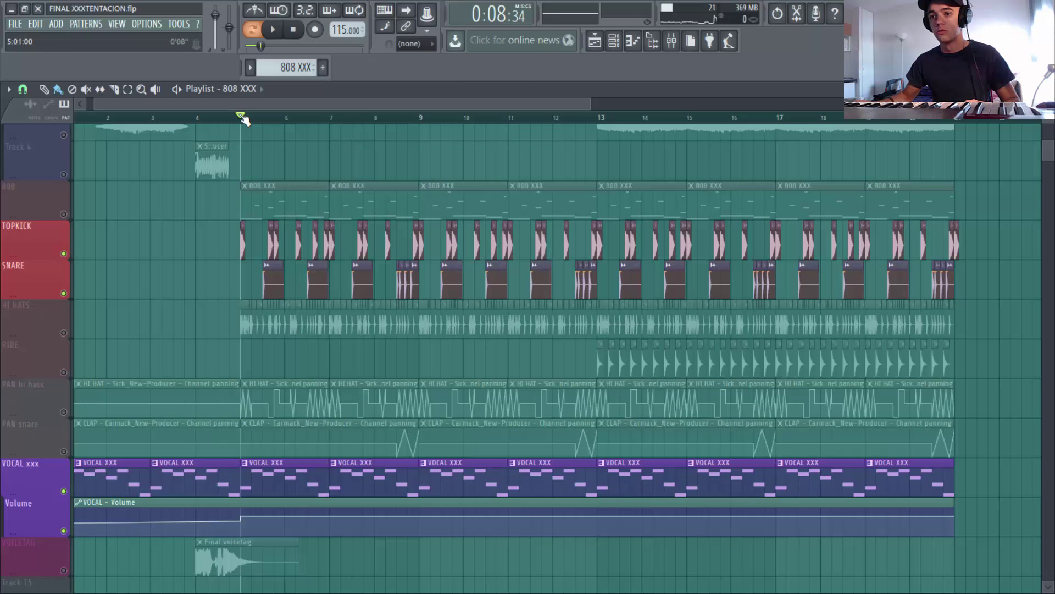
# Step: Unmute the 808 track and play the song from bar 5
pyautogui.click(64, 214)
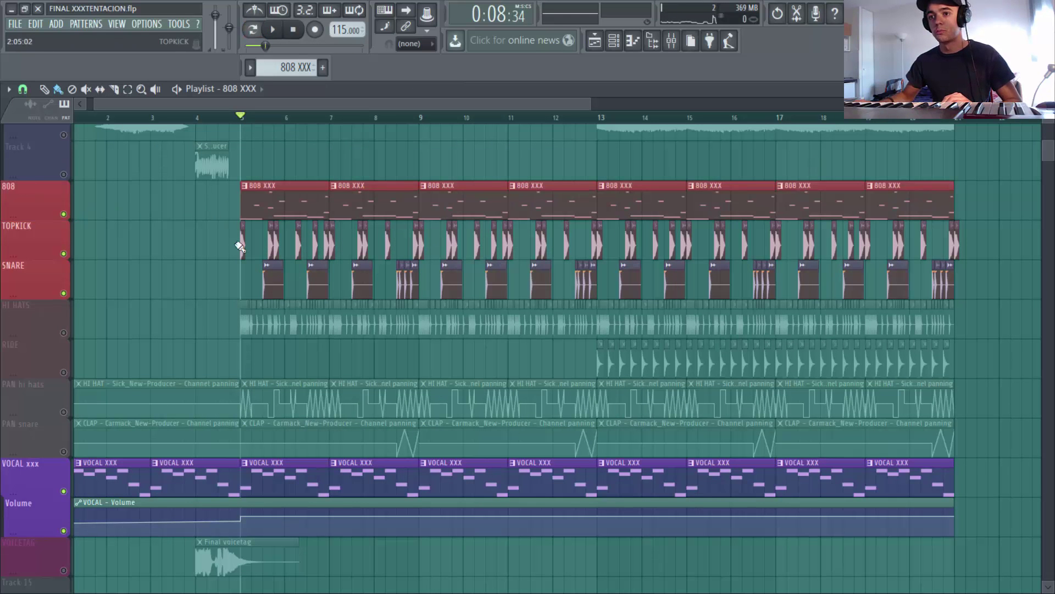
pyautogui.press('space')
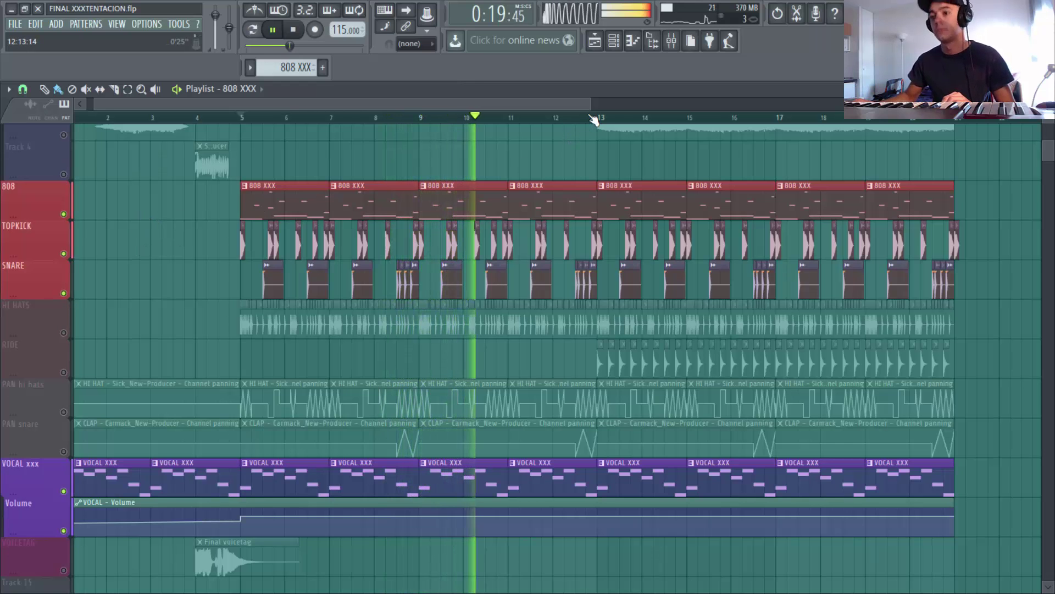
pyautogui.press('space')
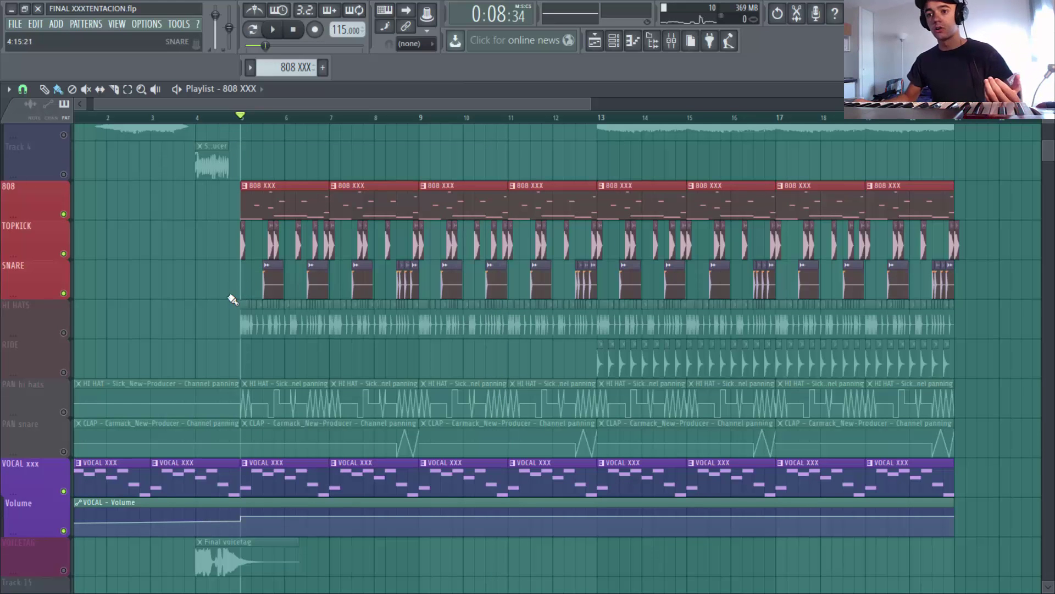
# Step: Unmute HI HATS and PAN hi hats and check the HI HAT sample's channel settings
pyautogui.click(64, 333)
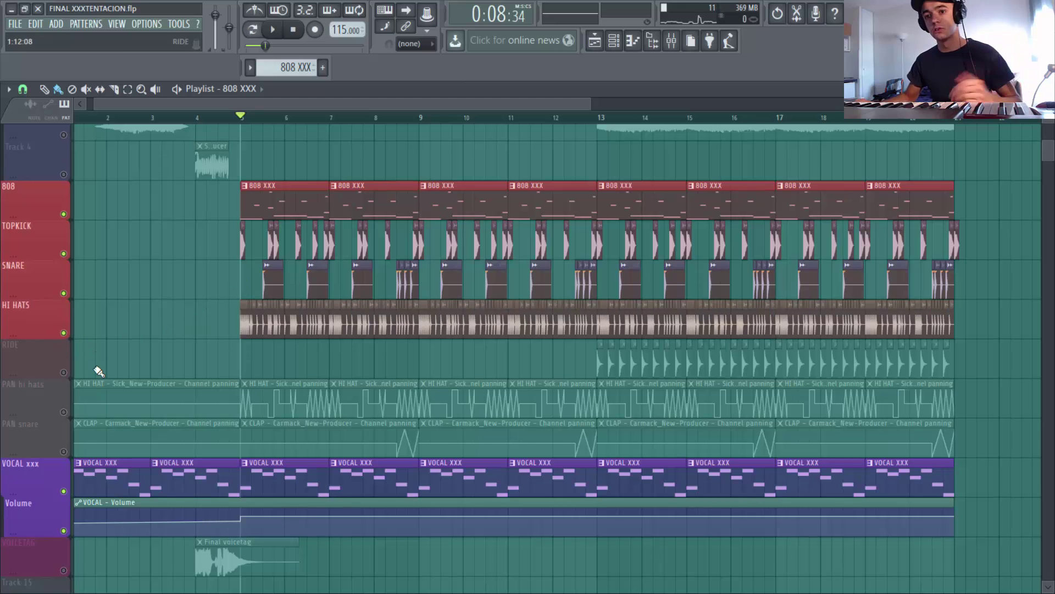
pyautogui.click(63, 411)
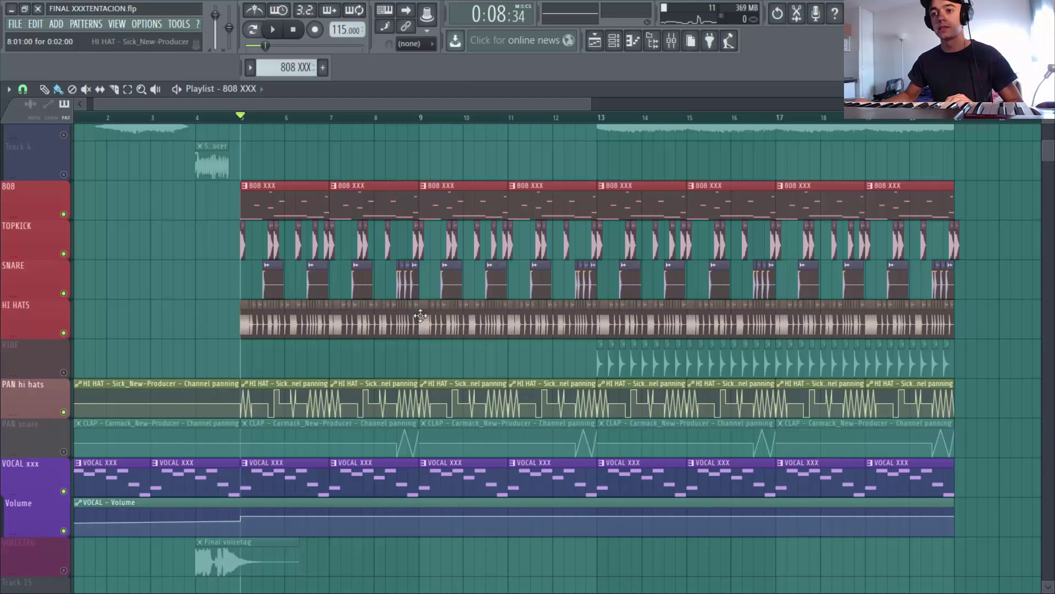
pyautogui.doubleClick(387, 329)
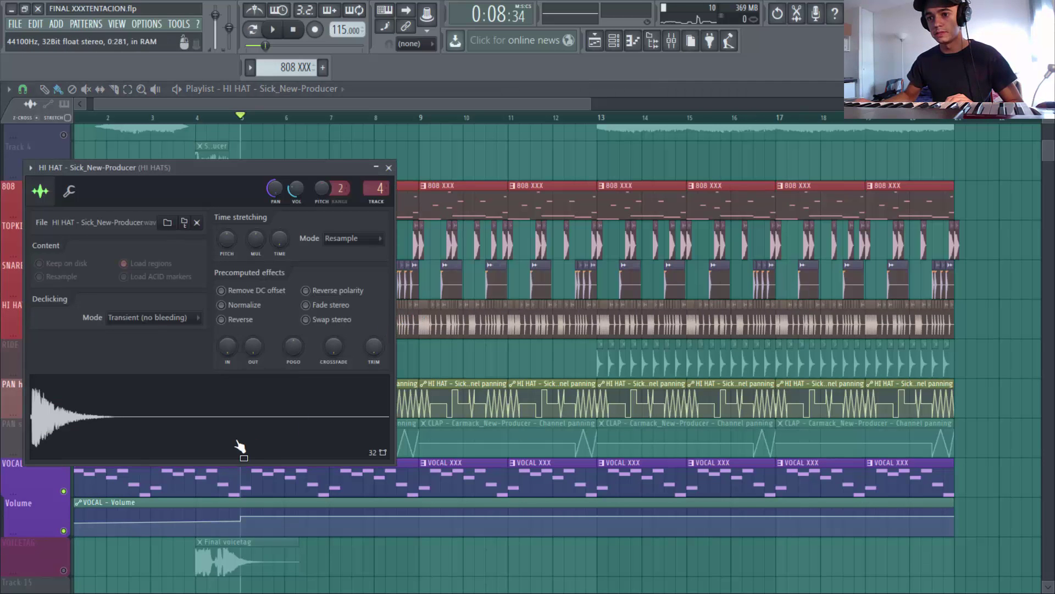
pyautogui.click(388, 167)
# Step: Zoom the playlist onto bars 4–16, SNARE to PAN snare, and re-mute PAN hi hats
pyautogui.press('z')
pyautogui.moveTo(215, 258); pyautogui.dragTo(731, 456)
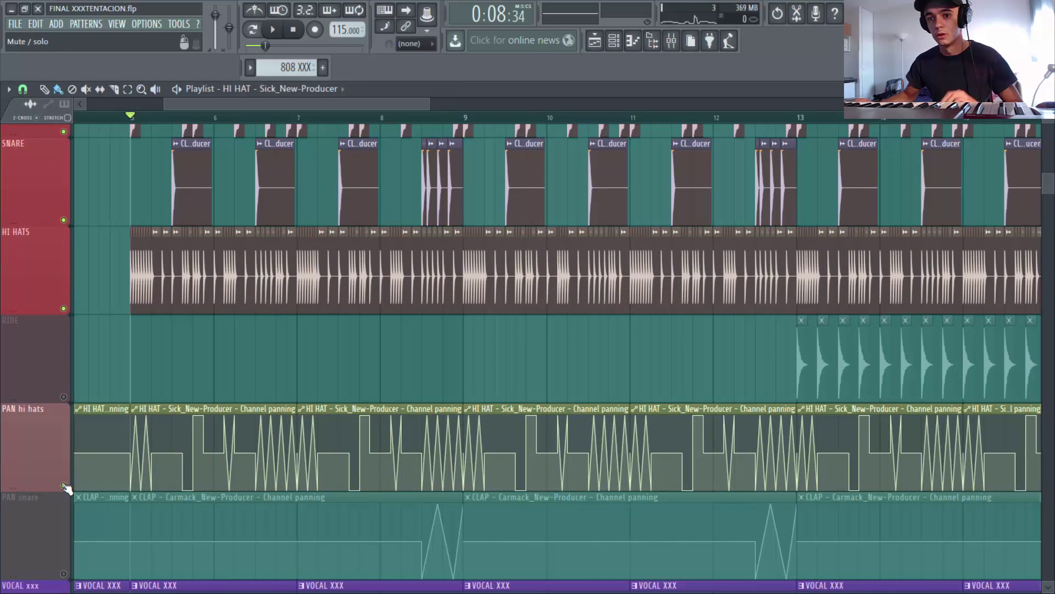
pyautogui.click(64, 485)
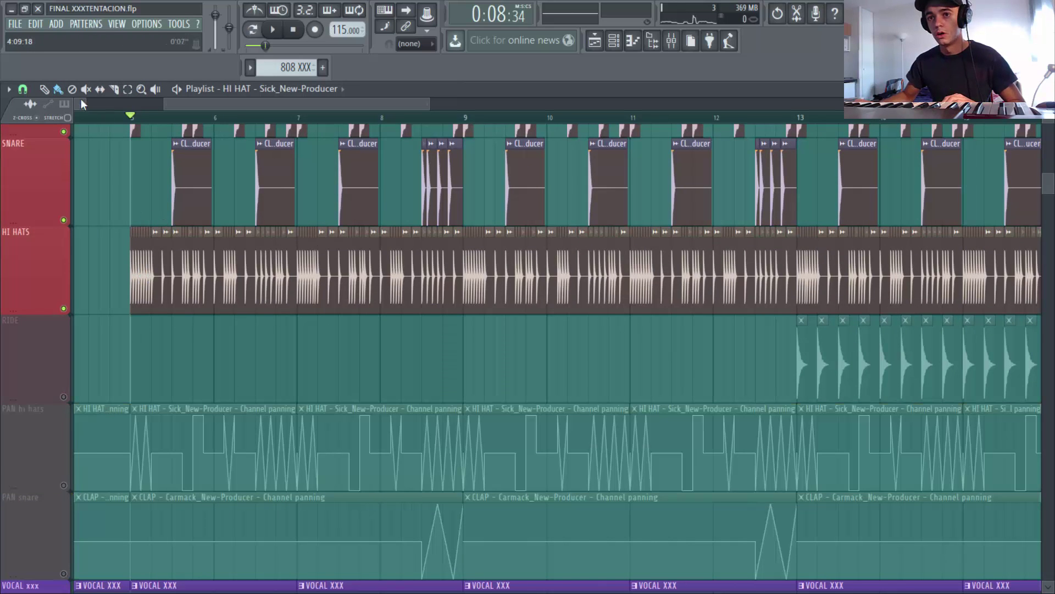
# Step: Check the snapping options and play the beat from bar 5
pyautogui.click(22, 90)
pyautogui.click(21, 93)
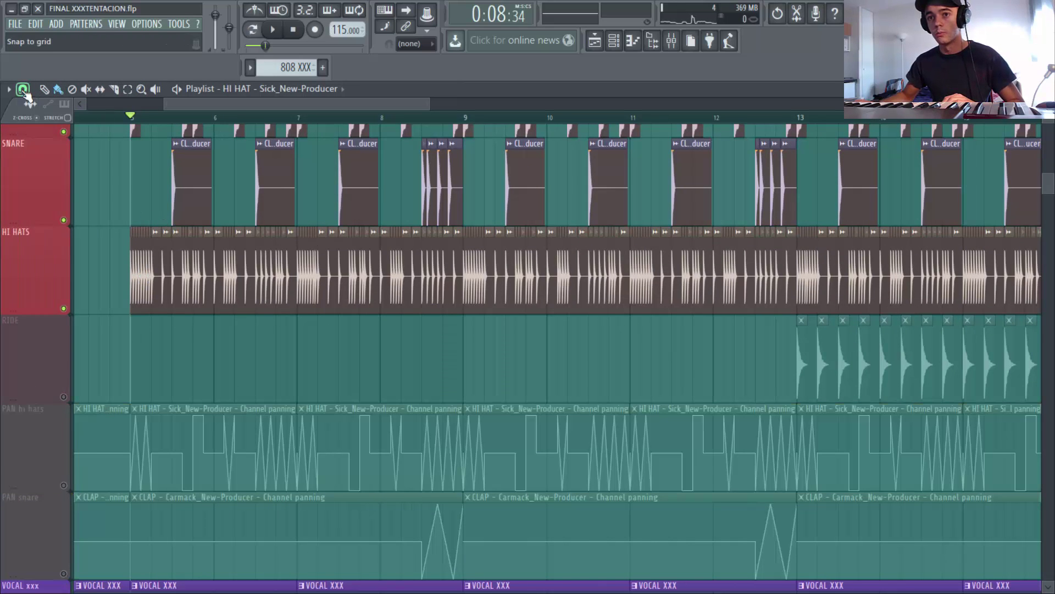
pyautogui.click(23, 93)
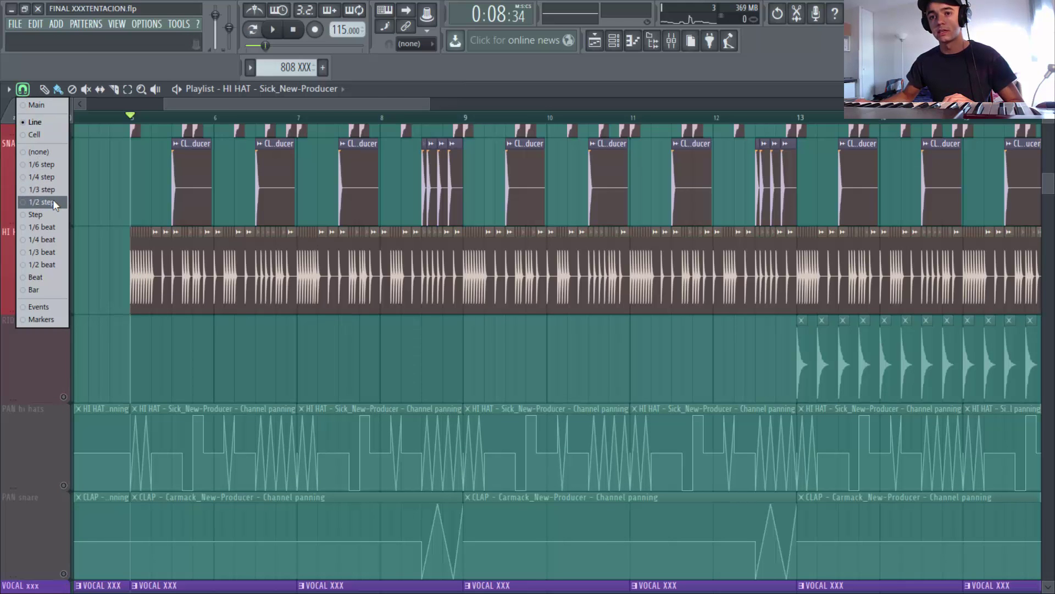
pyautogui.click(415, 105)
pyautogui.moveTo(430, 104); pyautogui.dragTo(456, 105)
pyautogui.press('space')
pyautogui.press('space')
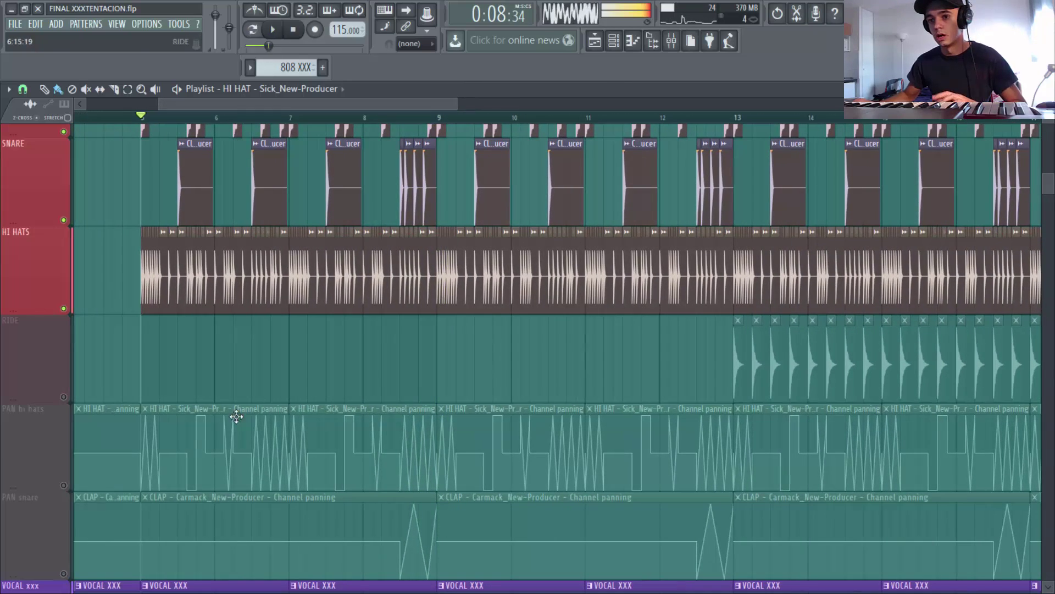
pyautogui.click(63, 486)
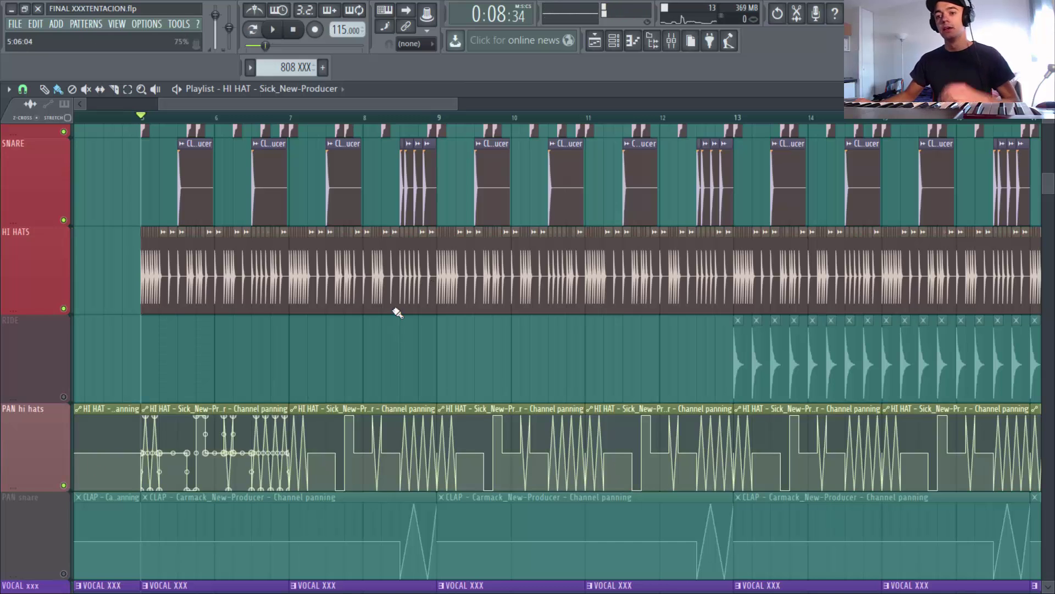
pyautogui.doubleClick(424, 285)
pyautogui.moveTo(305, 167); pyautogui.dragTo(608, 216)
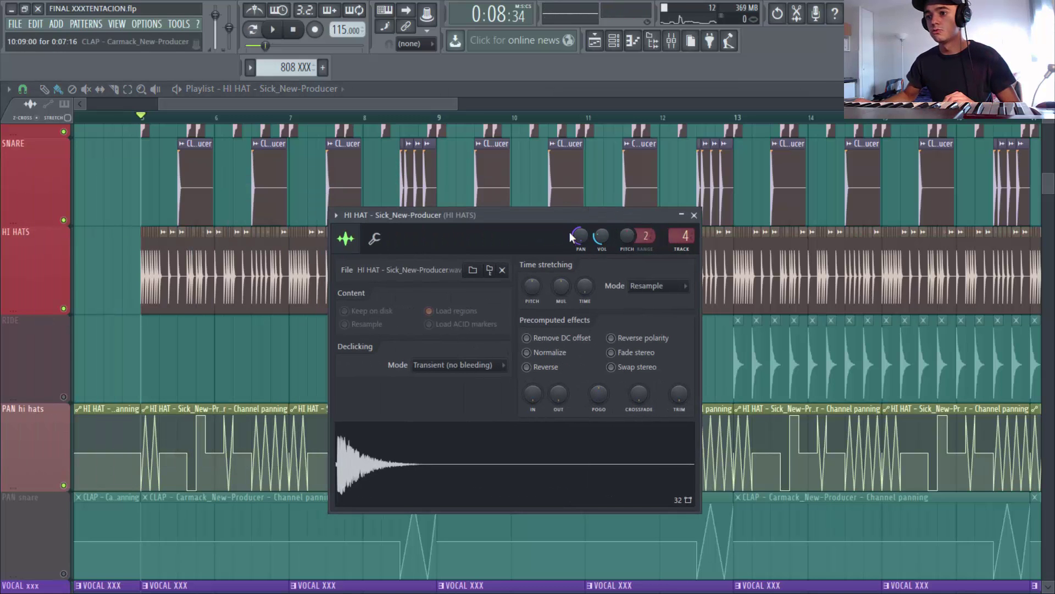
pyautogui.click(694, 216)
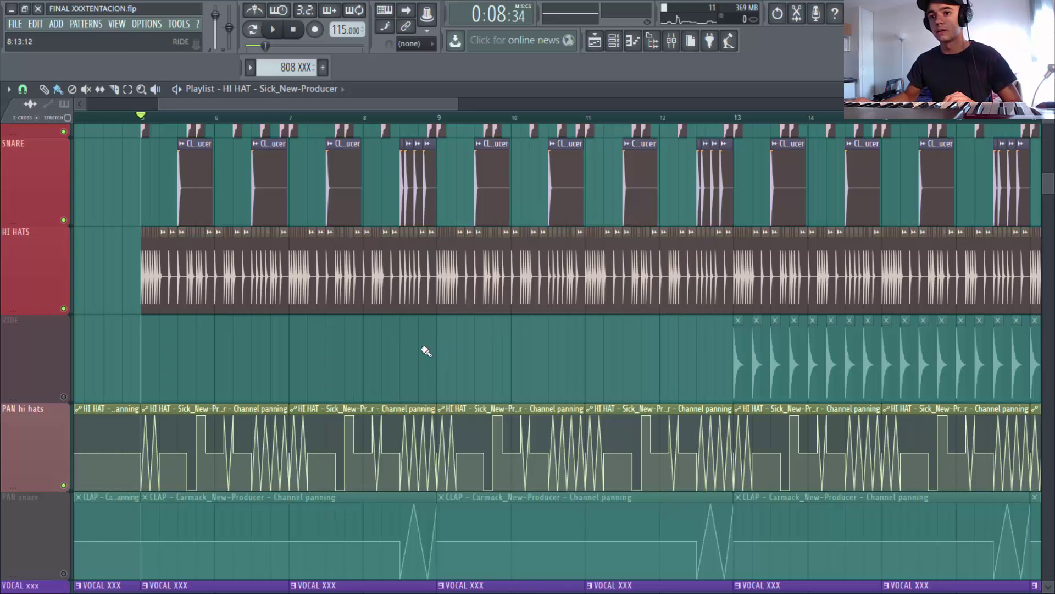
pyautogui.doubleClick(272, 277)
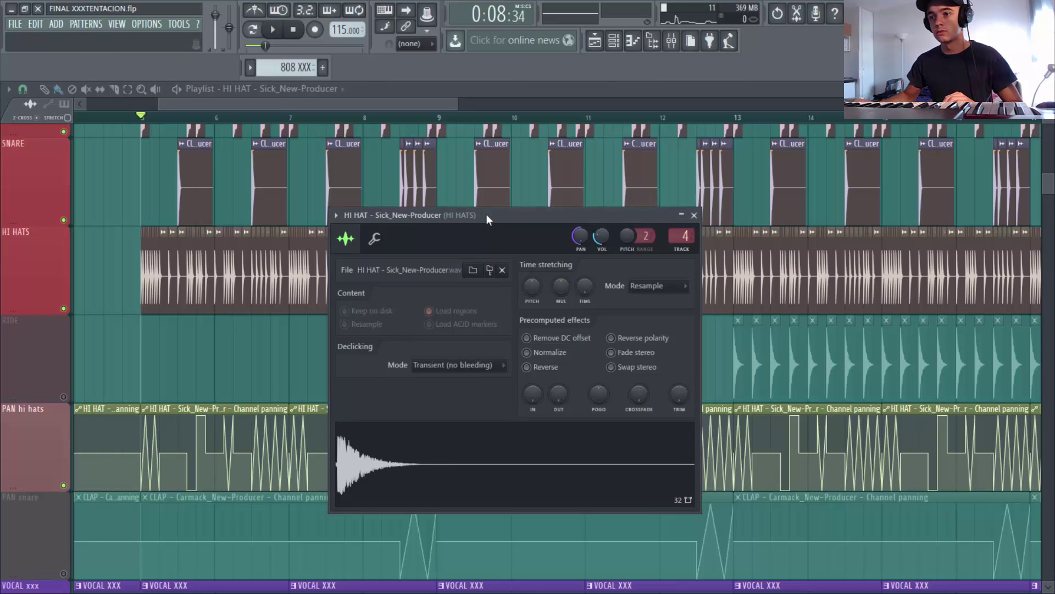
pyautogui.press('space')
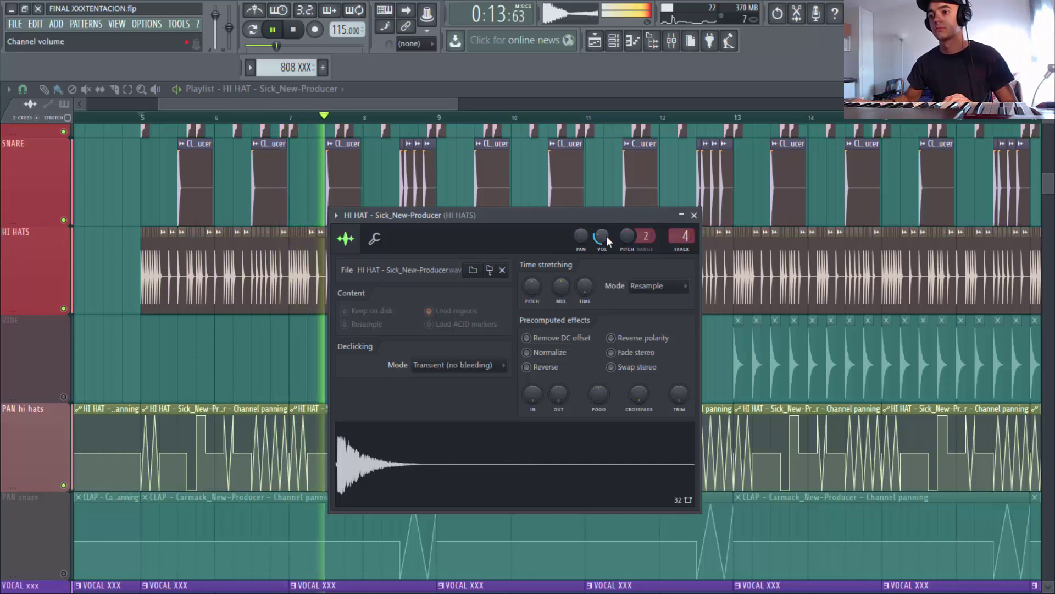
pyautogui.click(694, 216)
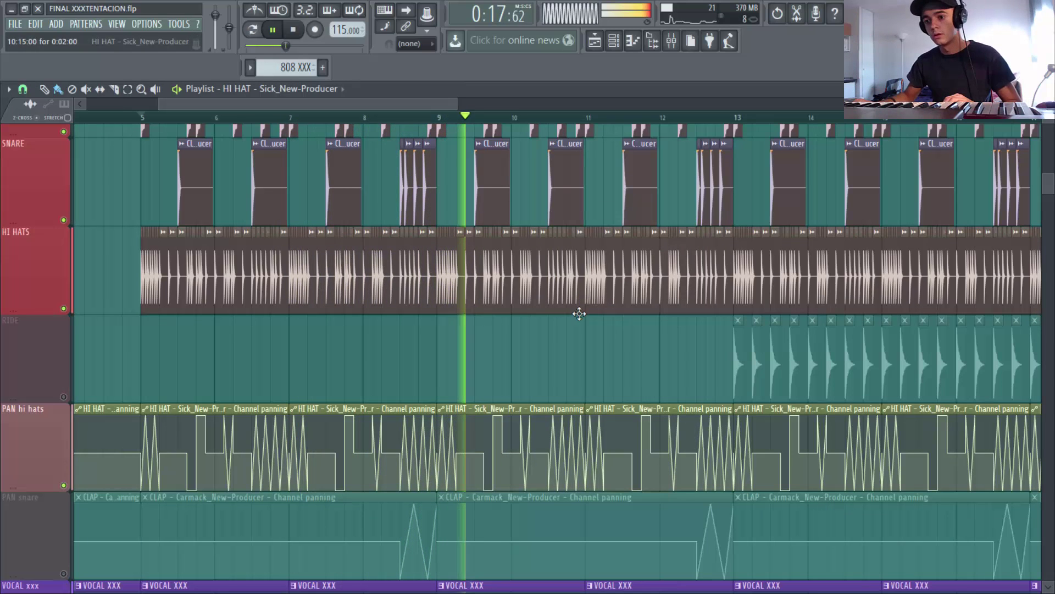
pyautogui.press('space')
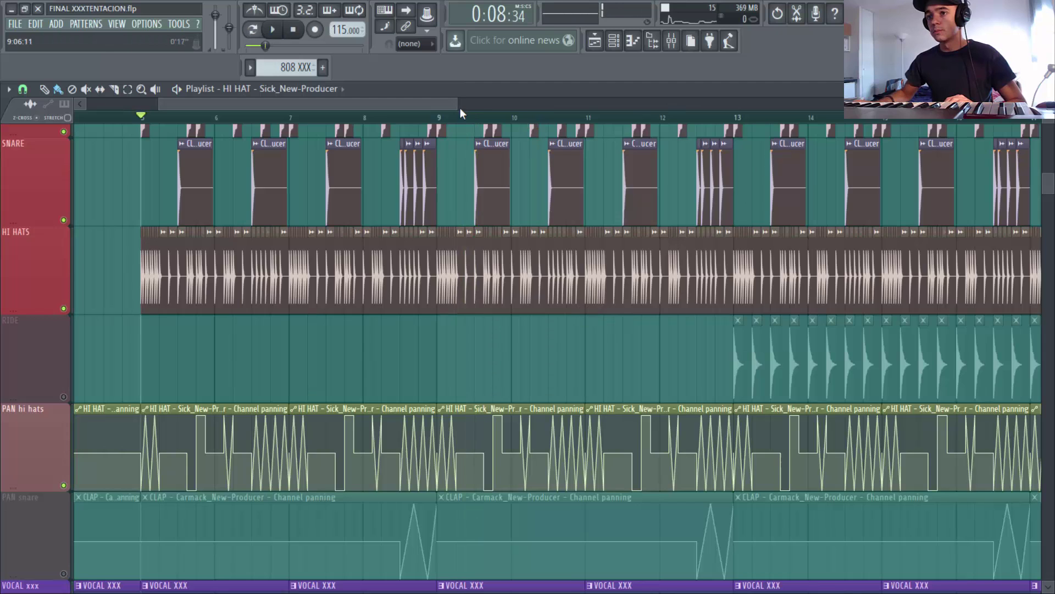
# Step: Set the playback start to bar 13 and unmute the RIDE track
pyautogui.scroll(-5, 460, 114)
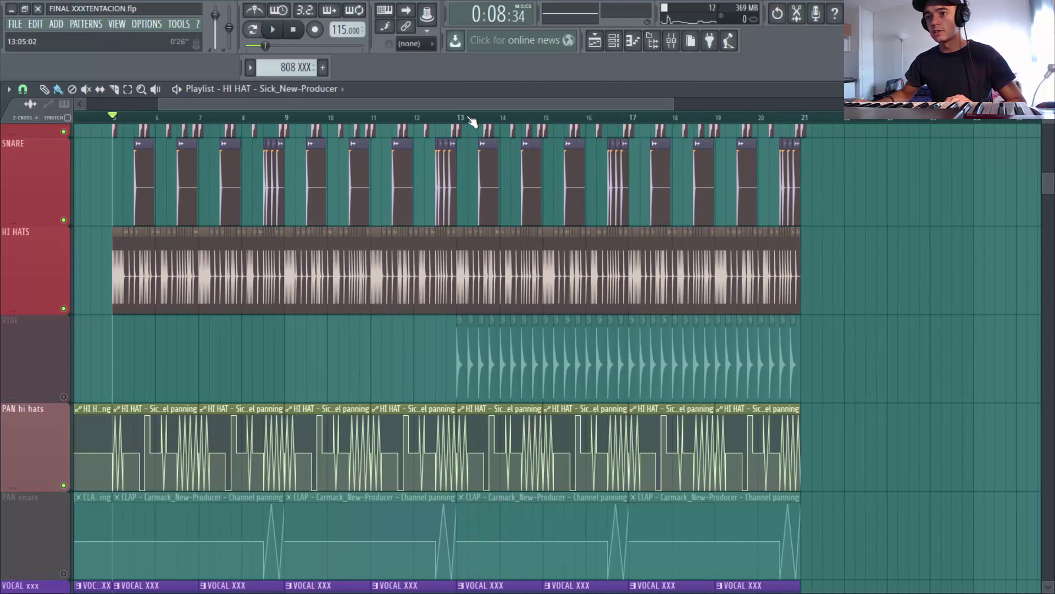
pyautogui.click(468, 117)
pyautogui.scroll(3, 478, 192)
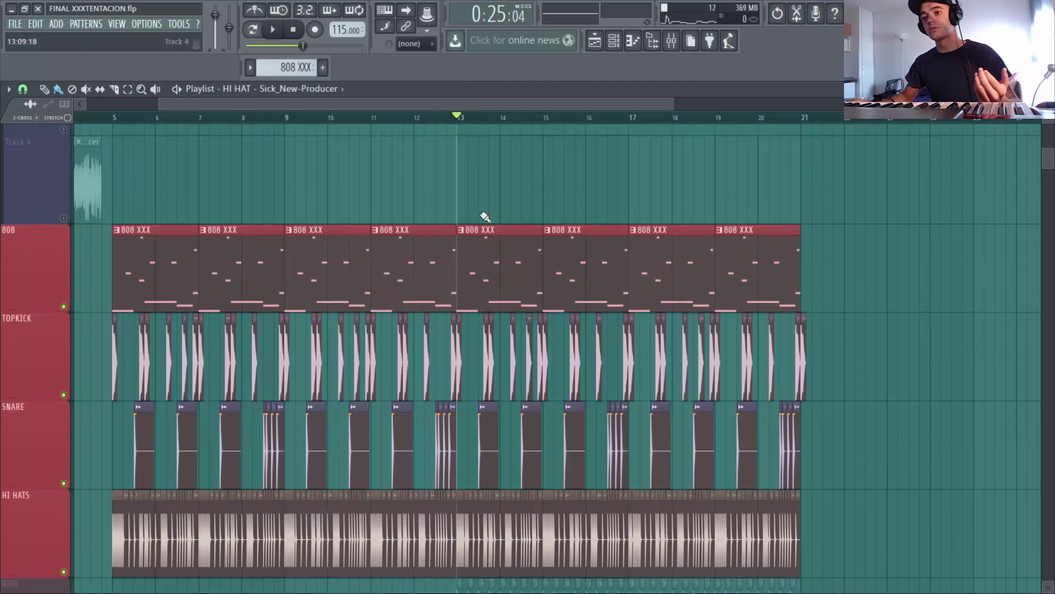
pyautogui.scroll(-2, 632, 186)
pyautogui.scroll(3, 883, 176)
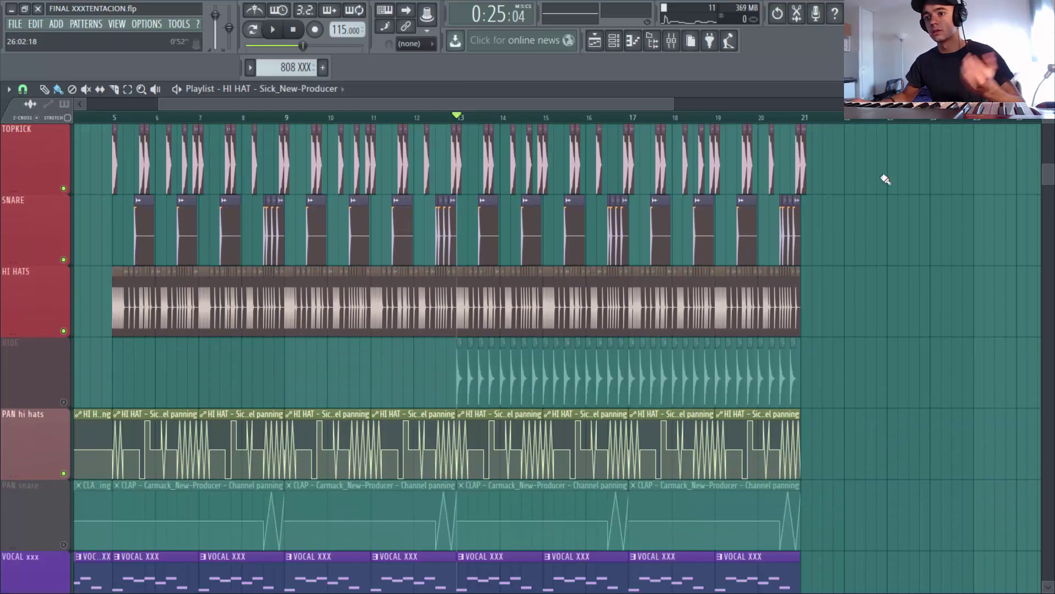
pyautogui.click(65, 474)
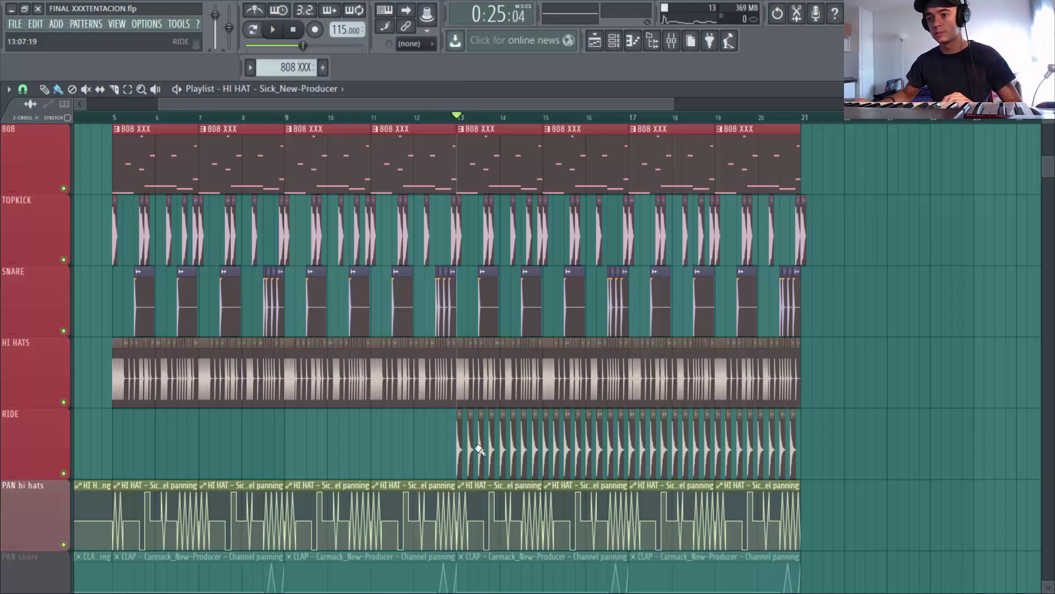
# Step: Play the beat from bar 13 with the ride, then stop
pyautogui.press('space')
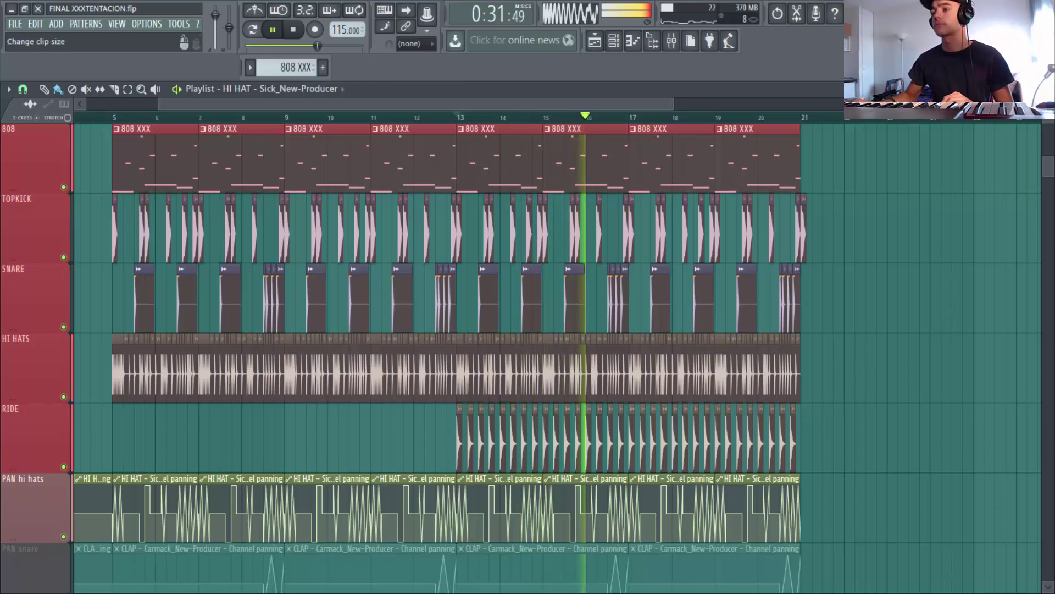
pyautogui.scroll(-2, 871, 225)
pyautogui.scroll(-2, 871, 225)
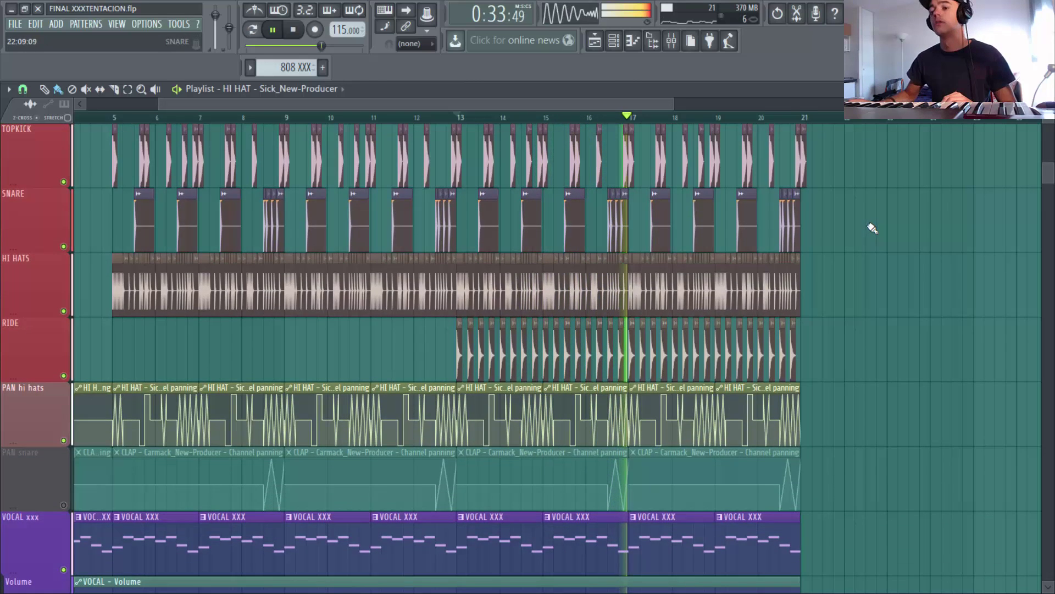
pyautogui.scroll(2, 882, 223)
pyautogui.scroll(-1, 882, 221)
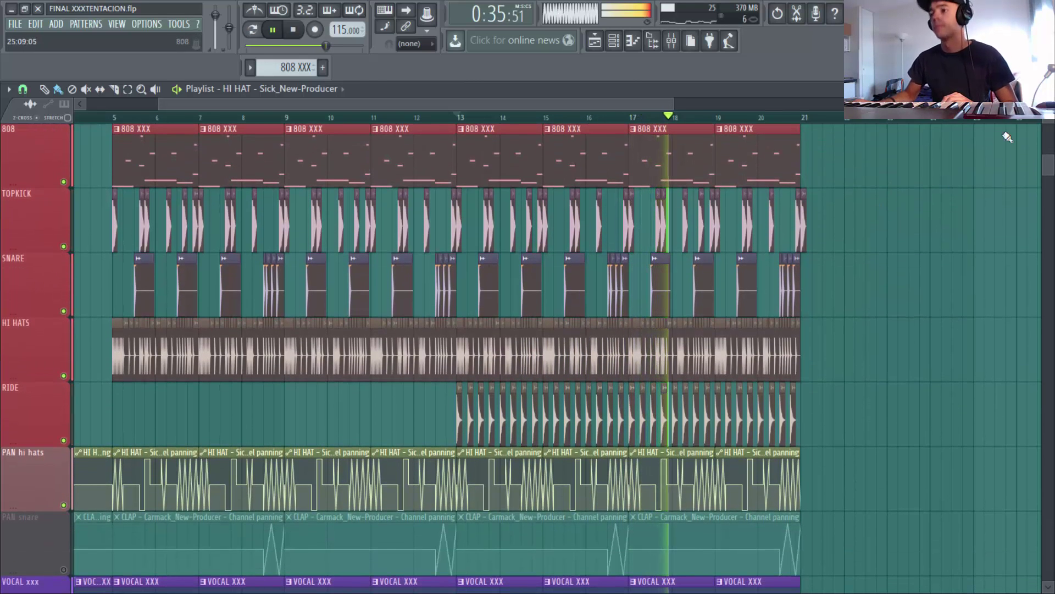
pyautogui.scroll(-2, 509, 217)
pyautogui.press('space')
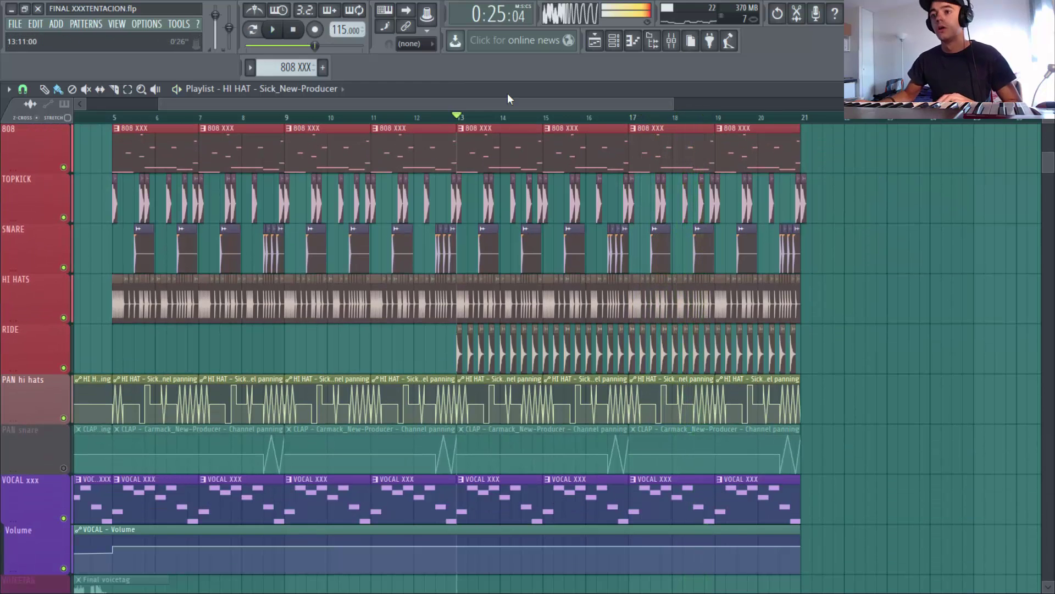
# Step: Set the start near bar 8, unmute PAN snare, and check the clap channel settings
pyautogui.moveTo(494, 104); pyautogui.dragTo(438, 108)
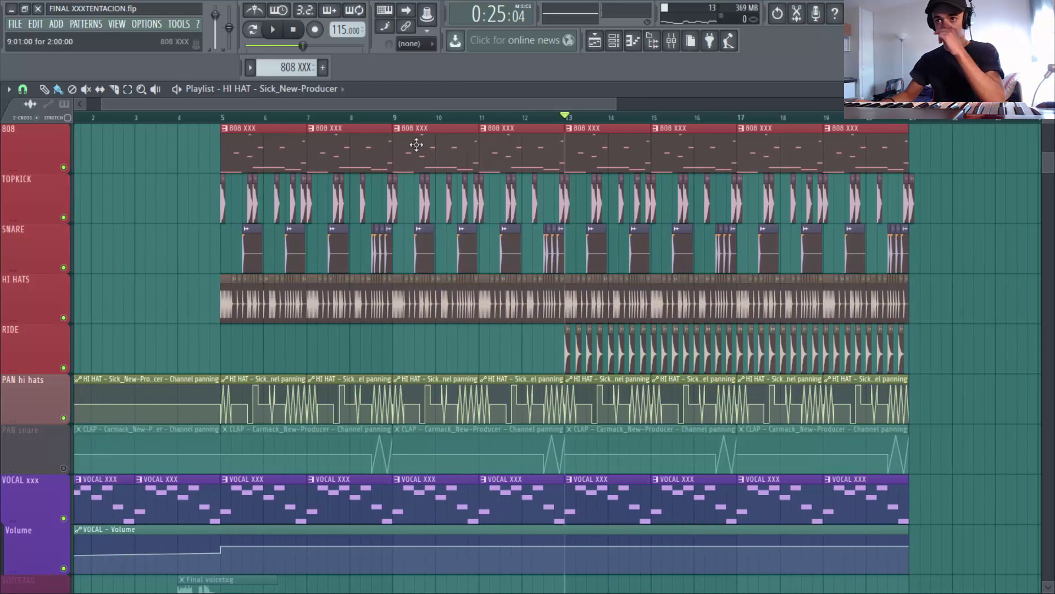
pyautogui.click(373, 117)
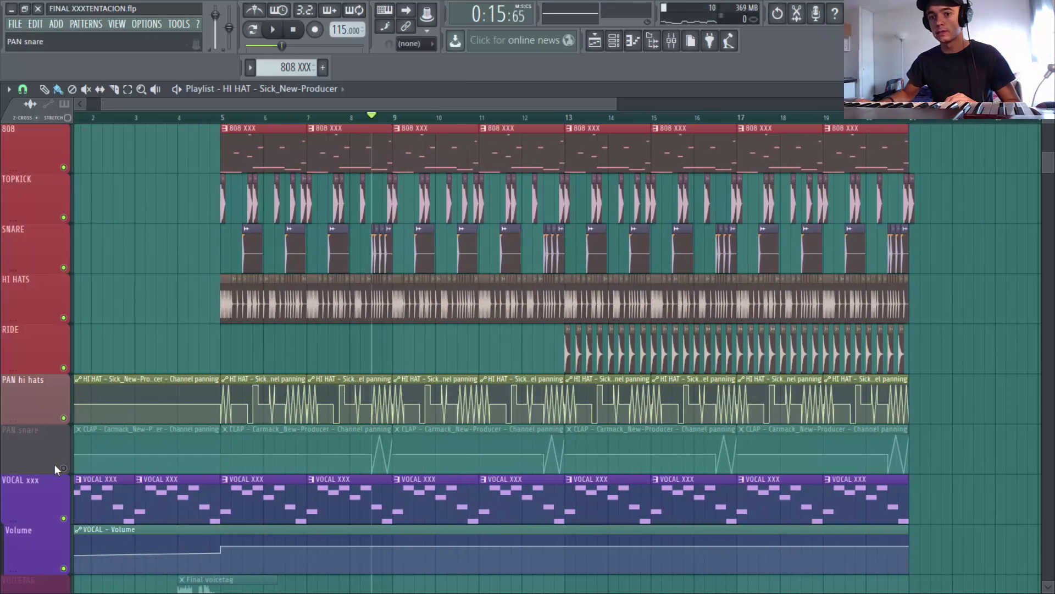
pyautogui.click(63, 467)
pyautogui.doubleClick(386, 264)
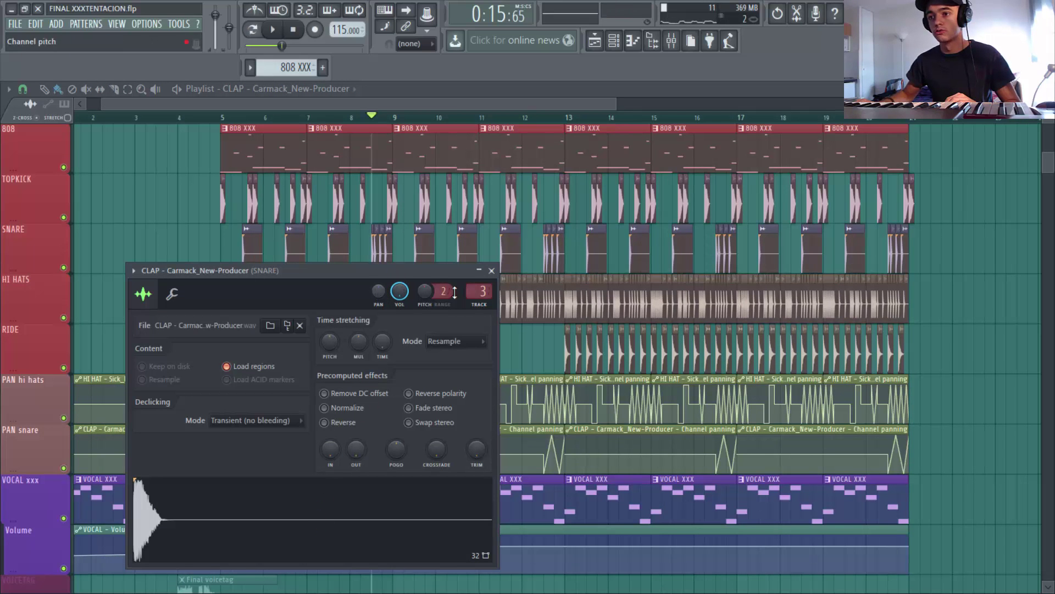
pyautogui.click(491, 271)
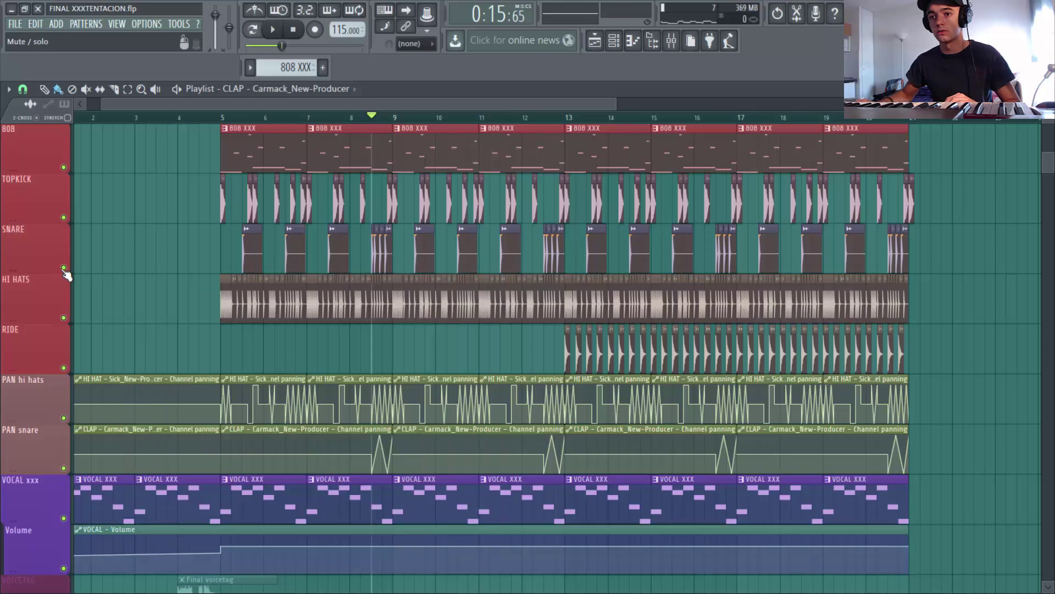
# Step: Solo SNARE with its PAN snare automation and play it back
pyautogui.rightClick(64, 268)
pyautogui.click(64, 467)
pyautogui.press('space')
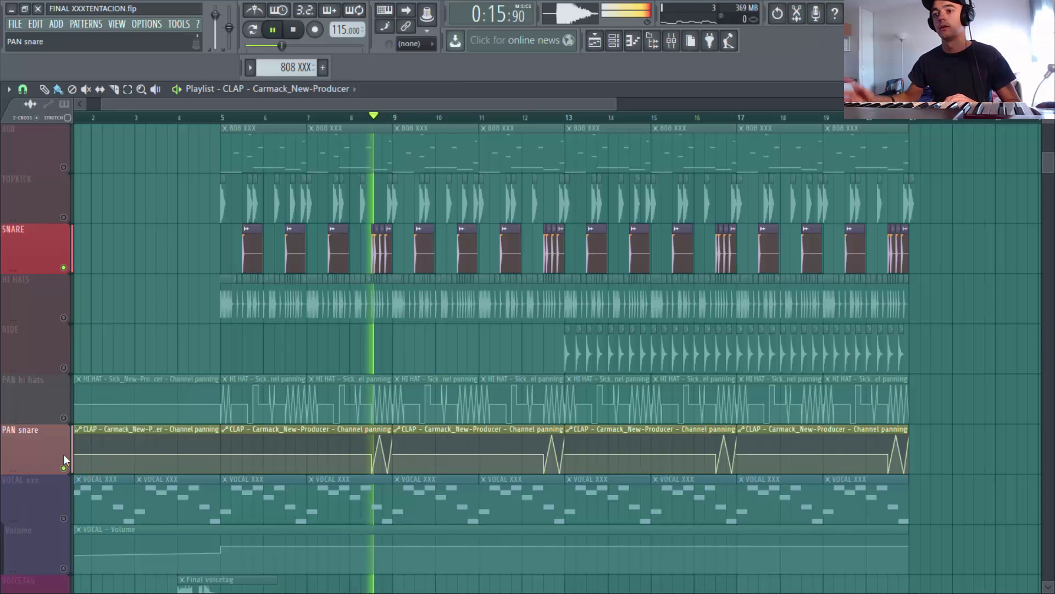
pyautogui.press('space')
pyautogui.press('space')
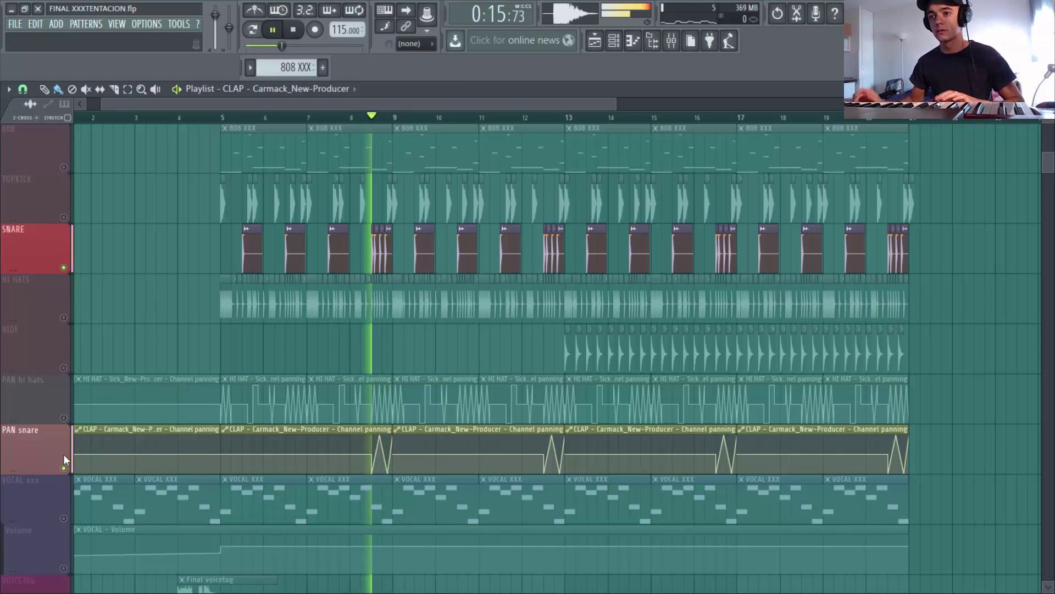
pyautogui.press('space')
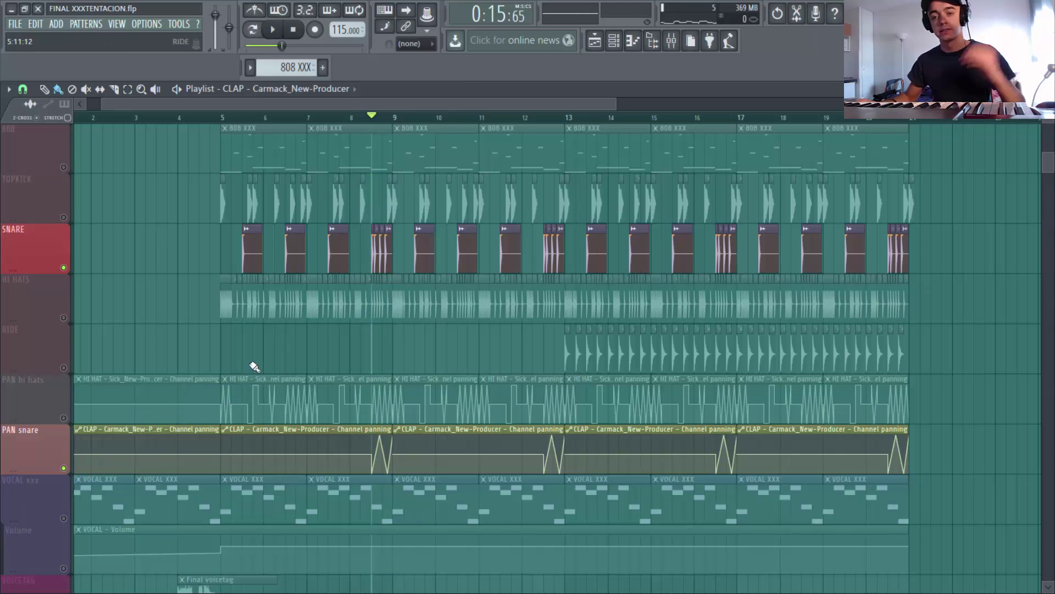
# Step: Unsolo SNARE and play the beat with the TOPKICK kick sample's settings open
pyautogui.click(222, 118)
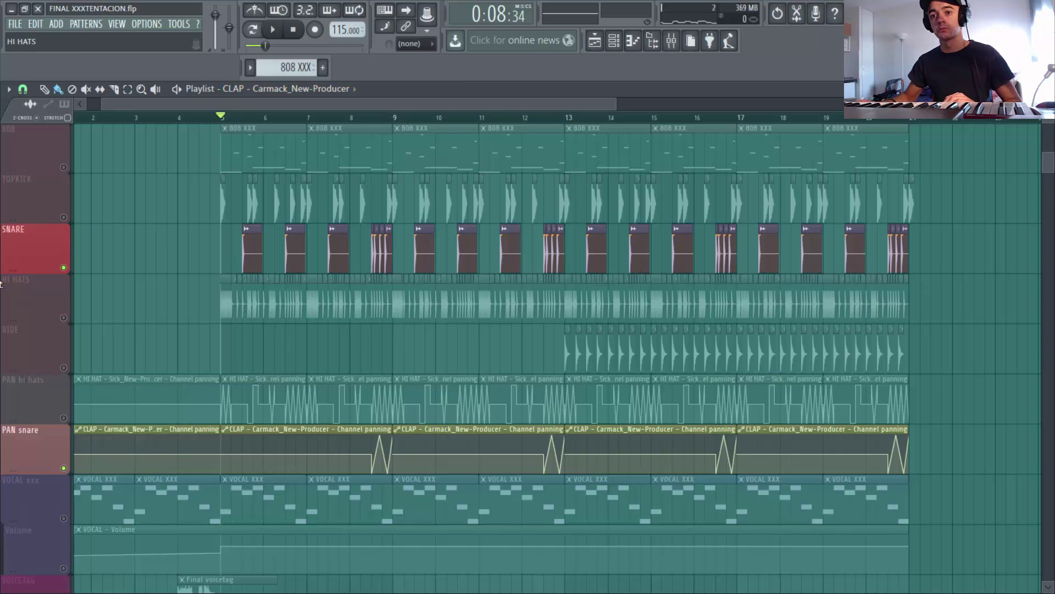
pyautogui.click(63, 217)
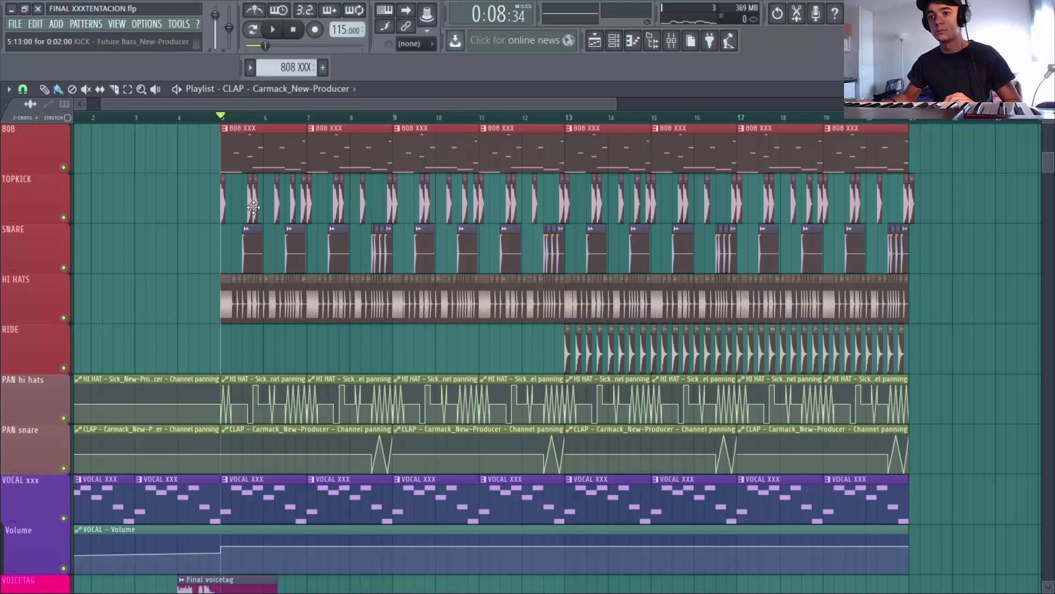
pyautogui.doubleClick(387, 210)
pyautogui.moveTo(426, 274); pyautogui.dragTo(557, 299)
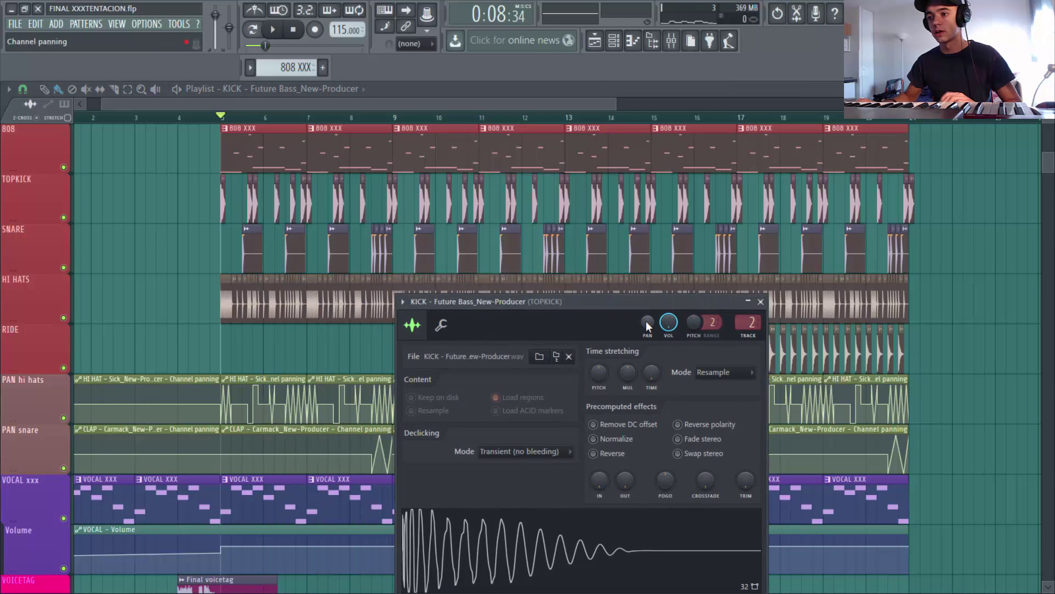
pyautogui.press('space')
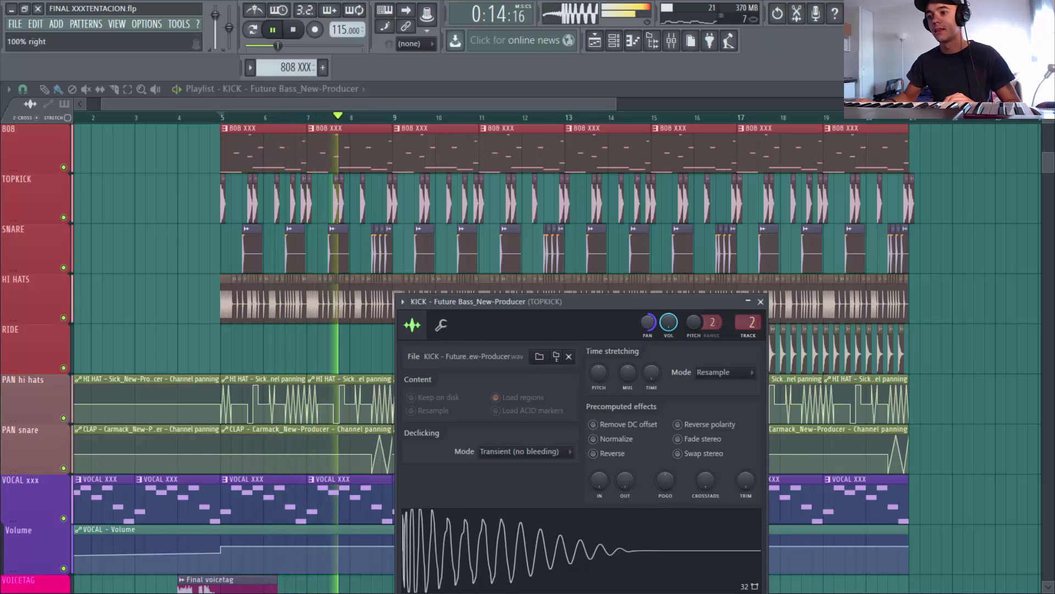
pyautogui.press('space')
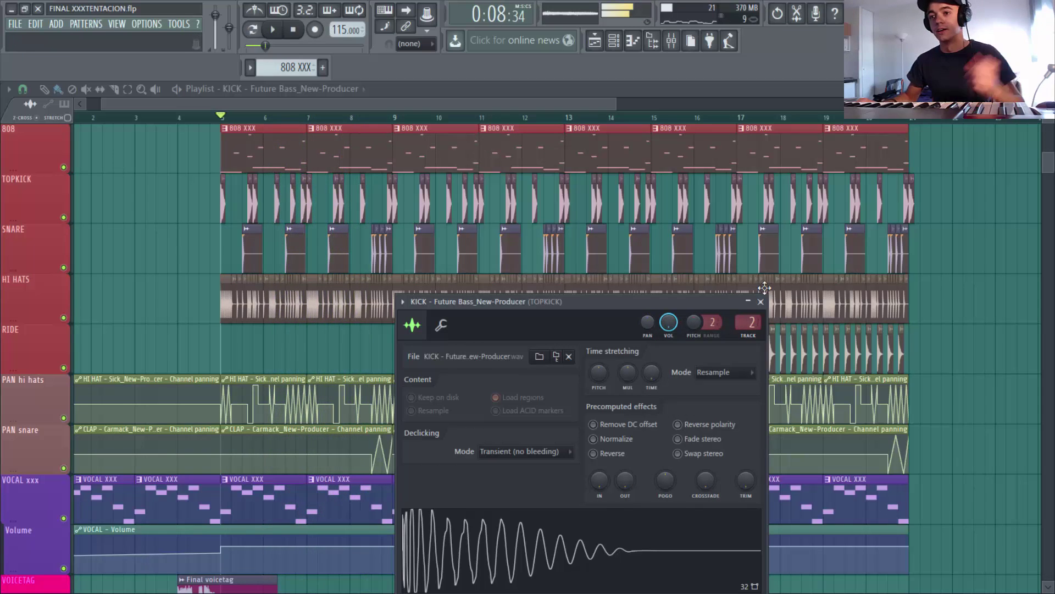
pyautogui.click(761, 301)
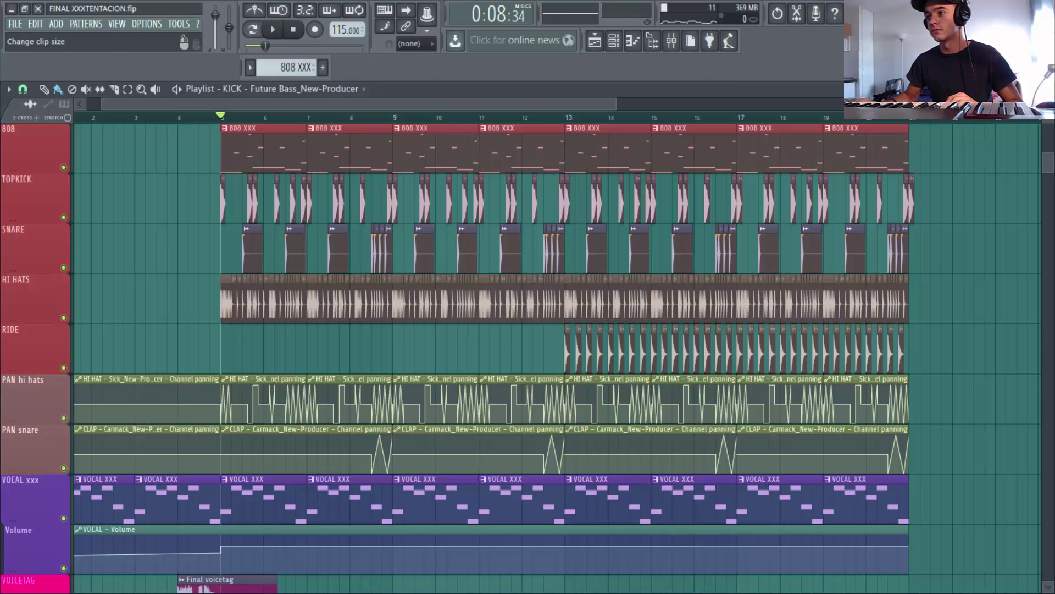
# Step: Replay the full beat from bar 8, then stop
pyautogui.scroll(-3, 775, 295)
pyautogui.scroll(2, 775, 296)
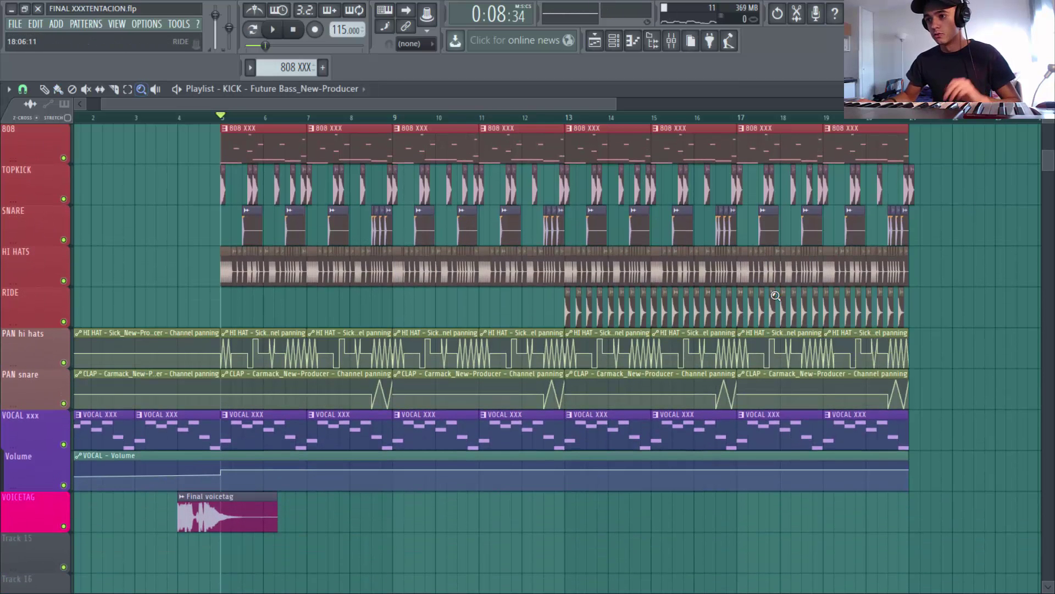
pyautogui.click(373, 118)
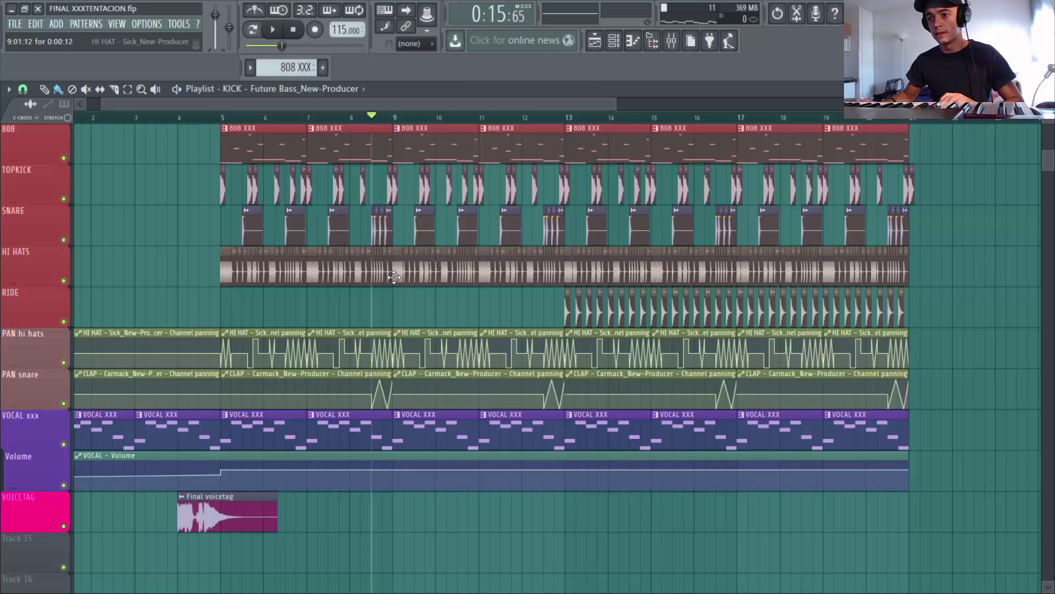
pyautogui.press('space')
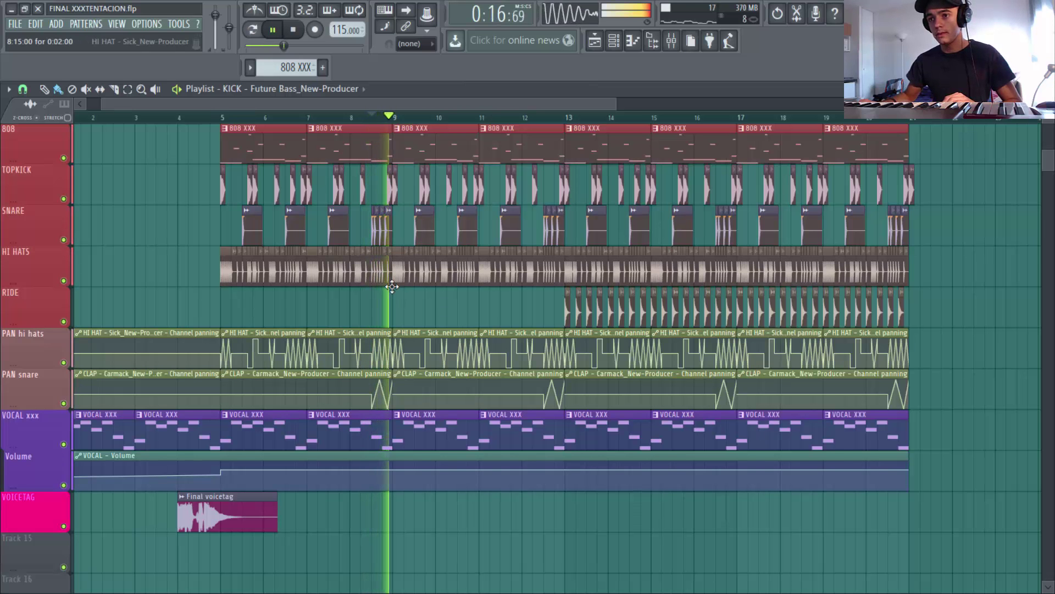
pyautogui.press('space')
pyautogui.scroll(-3, 405, 241)
pyautogui.scroll(1, 406, 242)
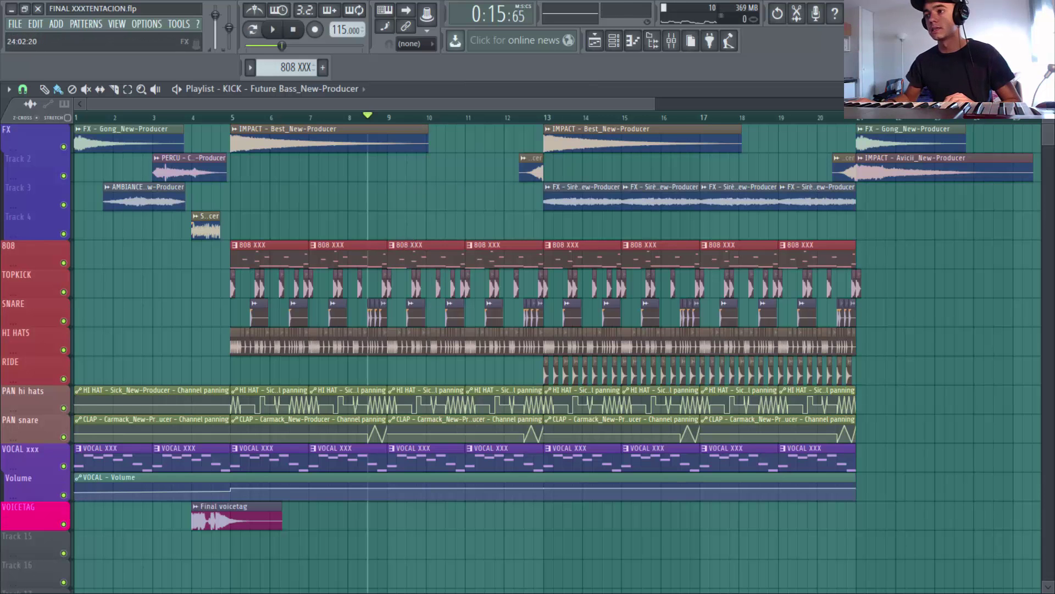
# Step: Play the intro from the song start up to just before bar 3
pyautogui.scroll(4, 544, 391)
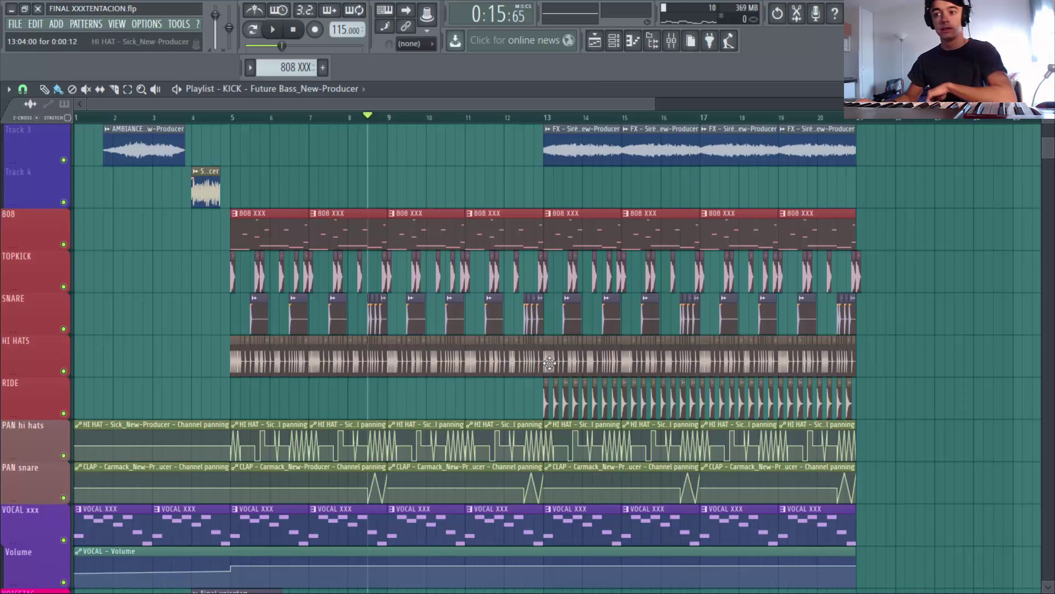
pyautogui.scroll(2, 556, 361)
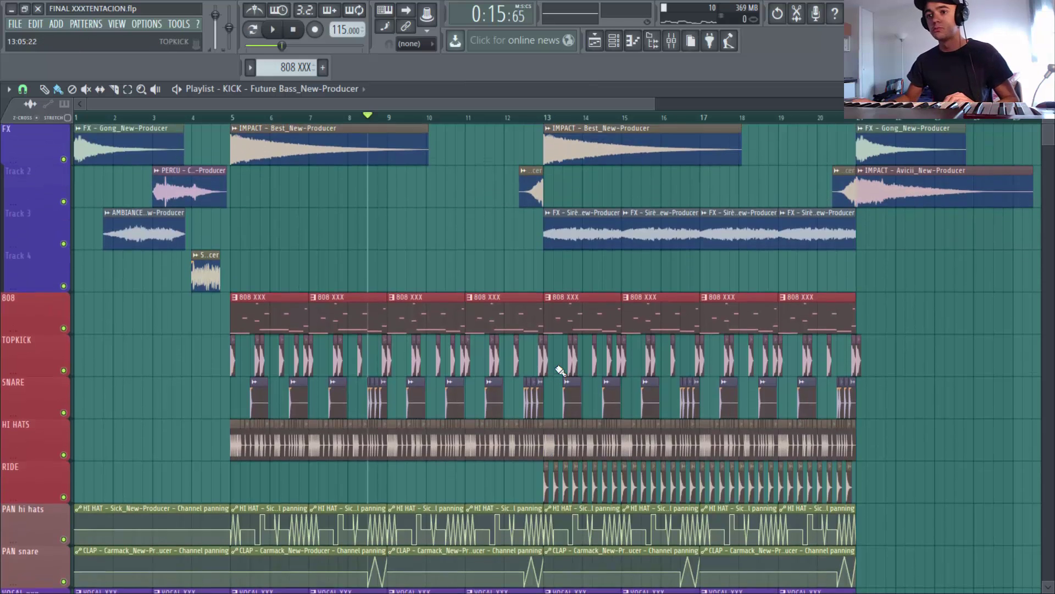
pyautogui.click(77, 116)
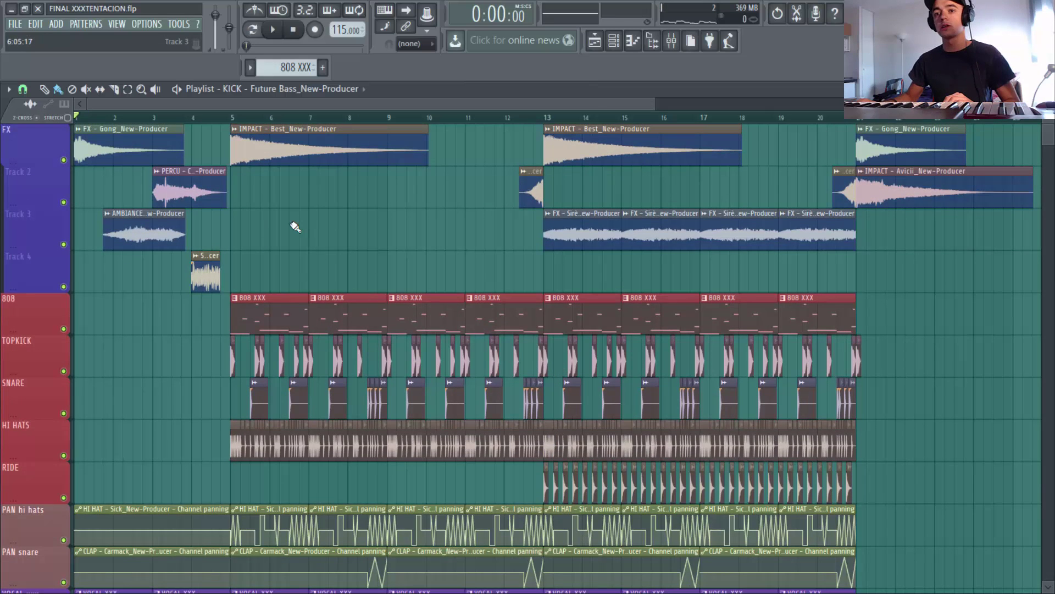
pyautogui.press('space')
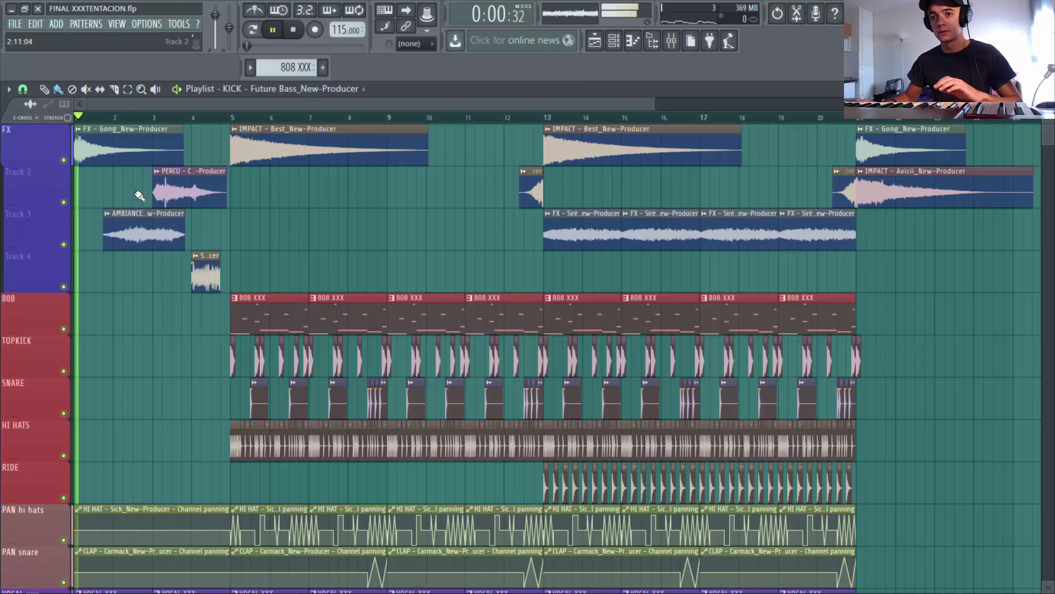
pyautogui.click(137, 117)
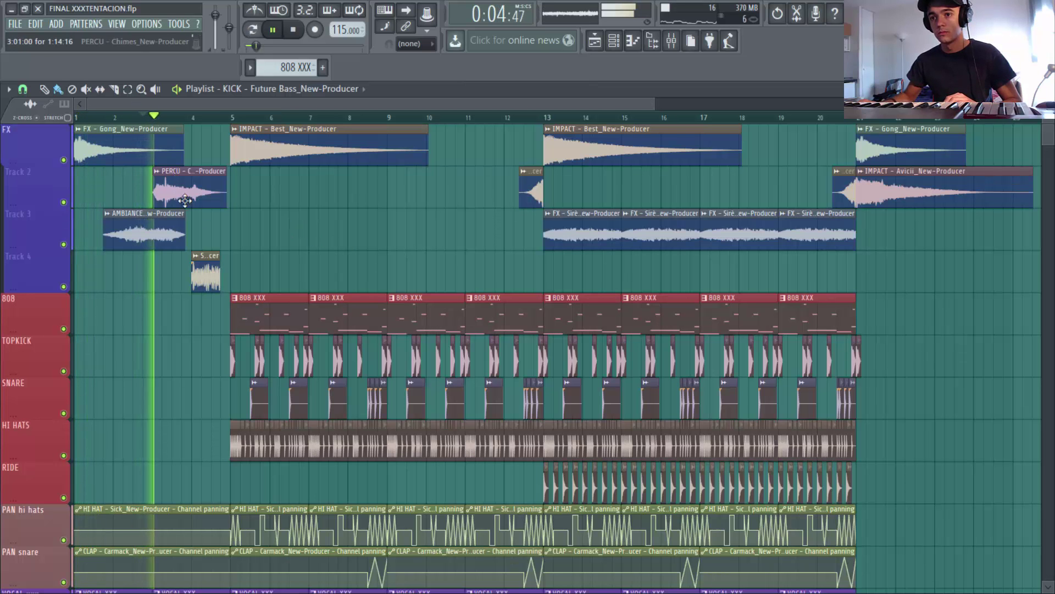
pyautogui.press('space')
# Step: Solo the ambience Track 3, then add Track 2 and Track 4 while playing
pyautogui.keyDown('ctrl'); pyautogui.click(63, 244); pyautogui.keyUp('ctrl')
pyautogui.press('space')
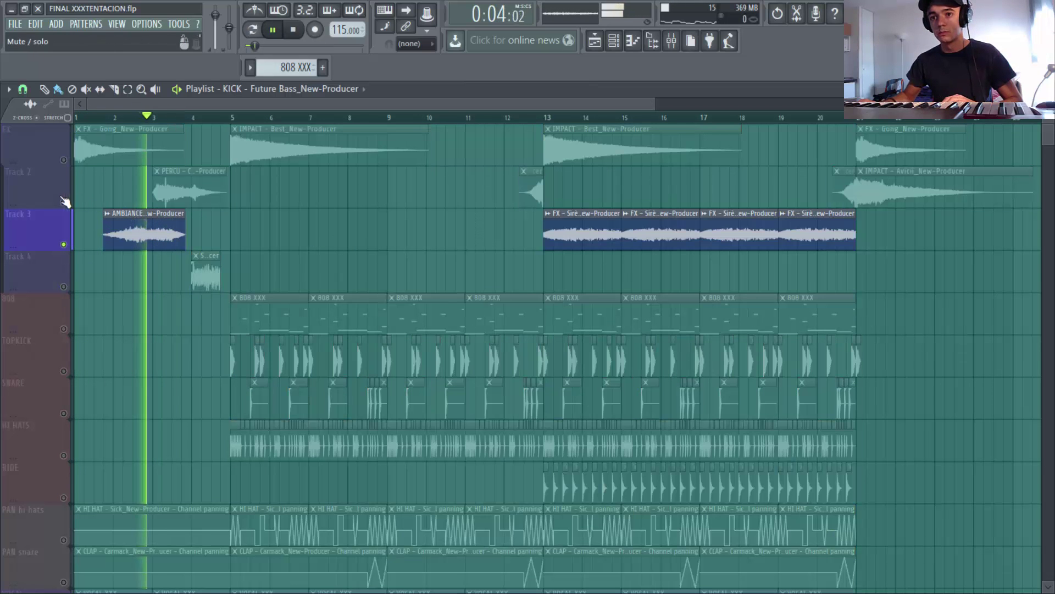
pyautogui.keyDown('ctrl'); pyautogui.click(64, 202); pyautogui.keyUp('ctrl')
pyautogui.keyDown('ctrl'); pyautogui.click(64, 286); pyautogui.keyUp('ctrl')
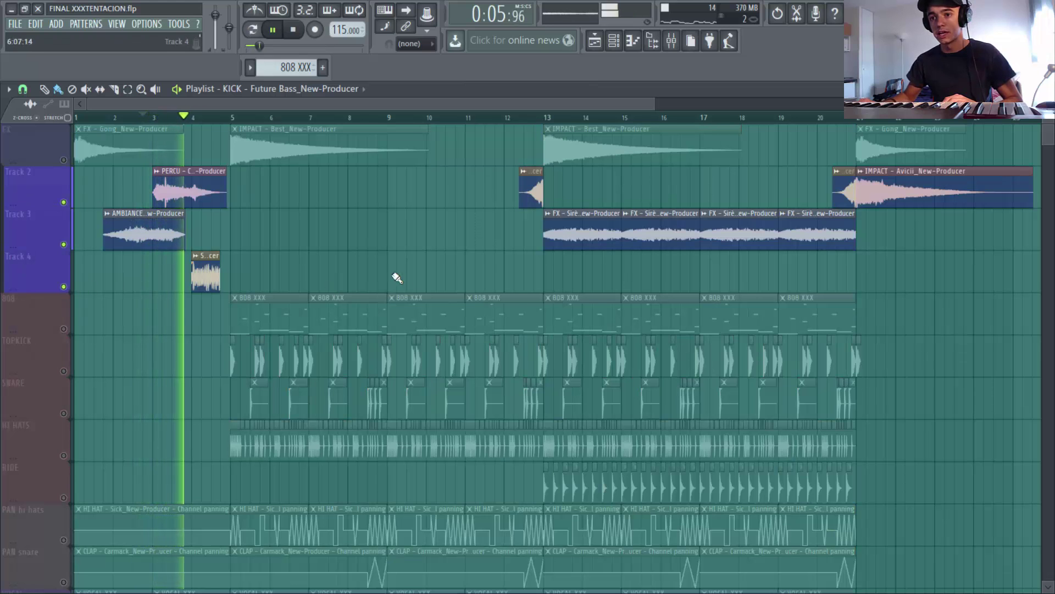
pyautogui.press('space')
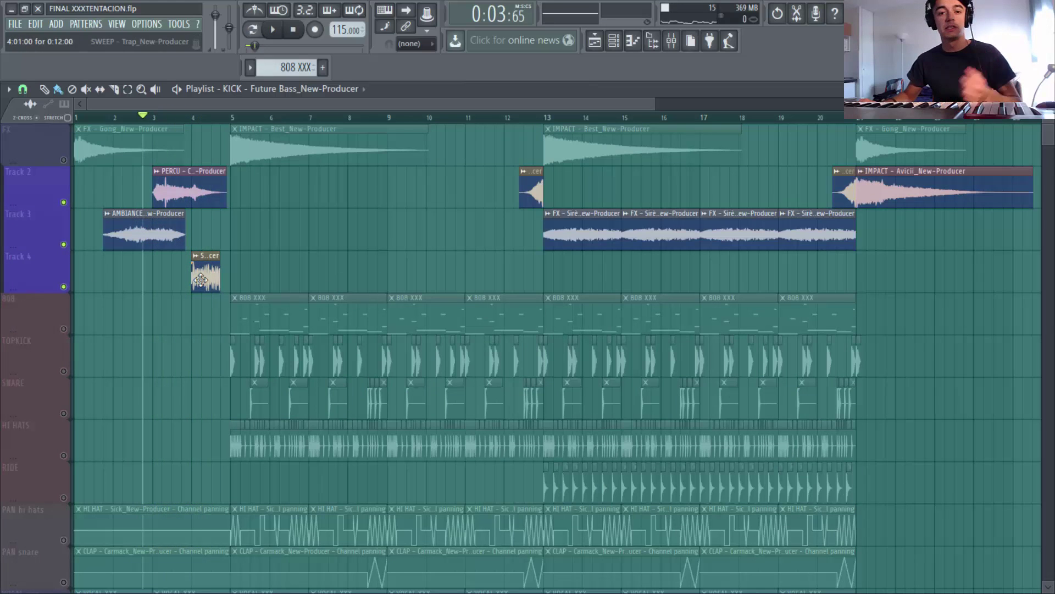
# Step: Play from bar 4, jump near bar 13, and bring the FX track back in
pyautogui.click(202, 118)
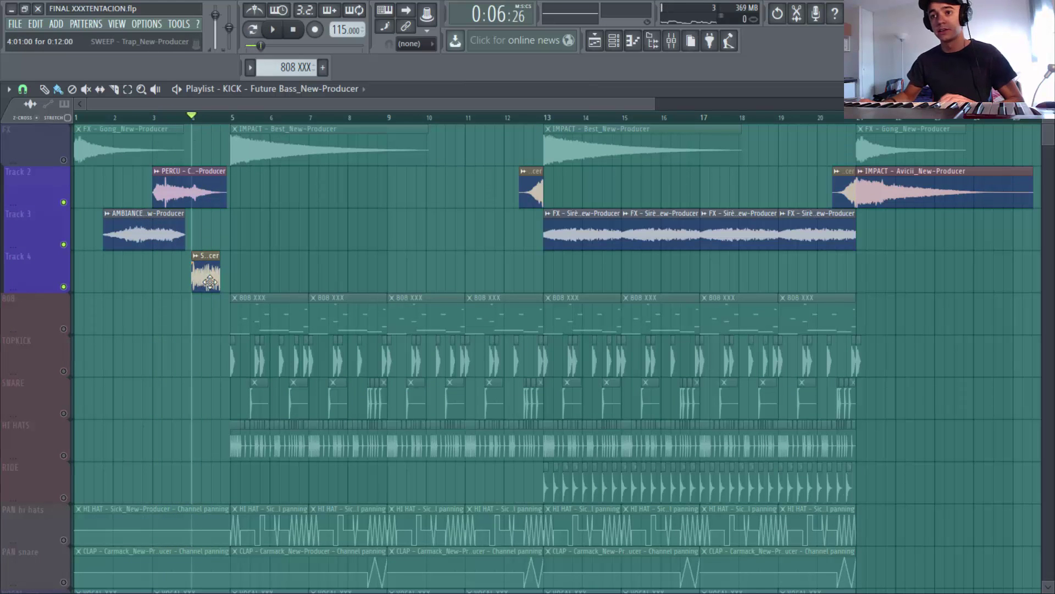
pyautogui.press('space')
pyautogui.click(532, 118)
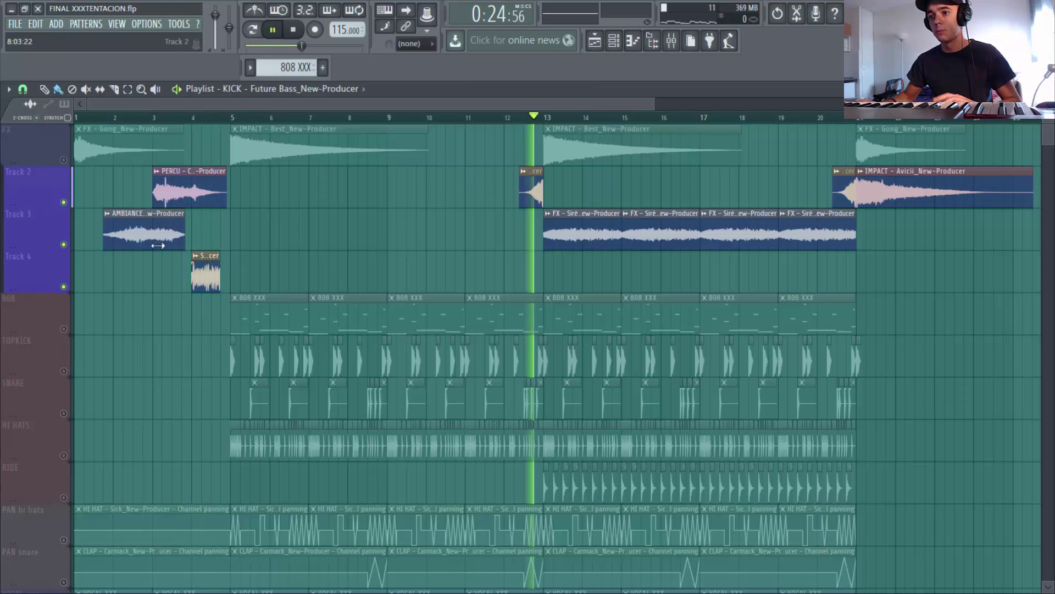
pyautogui.click(63, 160)
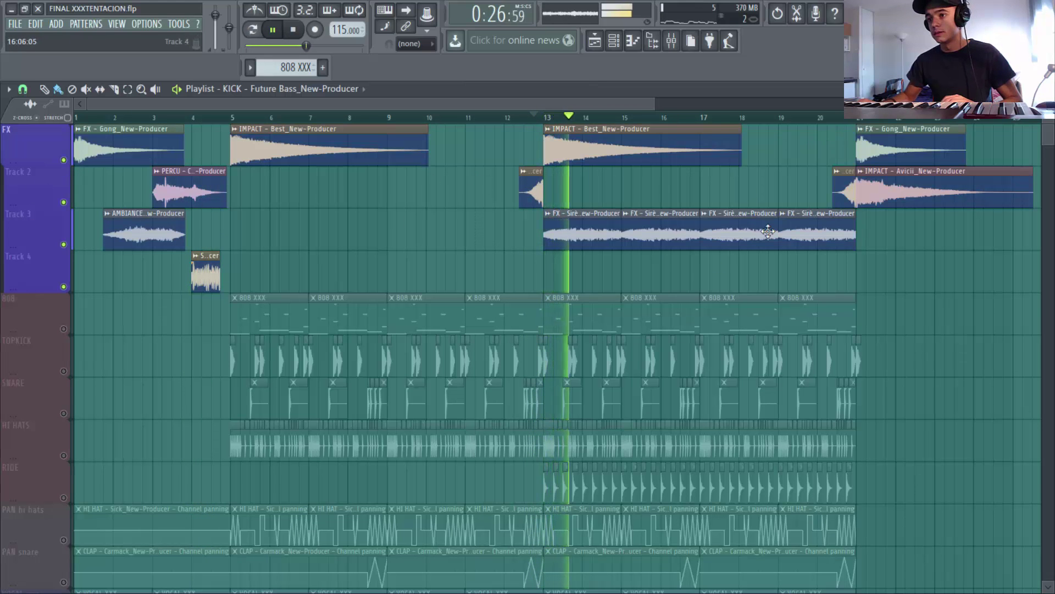
pyautogui.press('space')
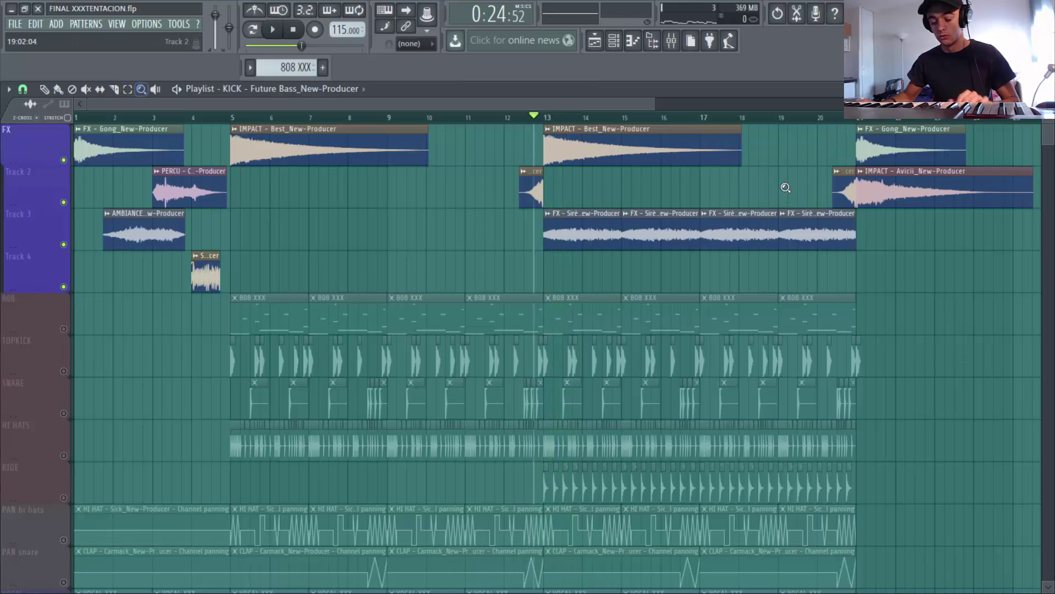
pyautogui.scroll(-2, 786, 188)
pyautogui.moveTo(64, 263); pyautogui.dragTo(63, 523)
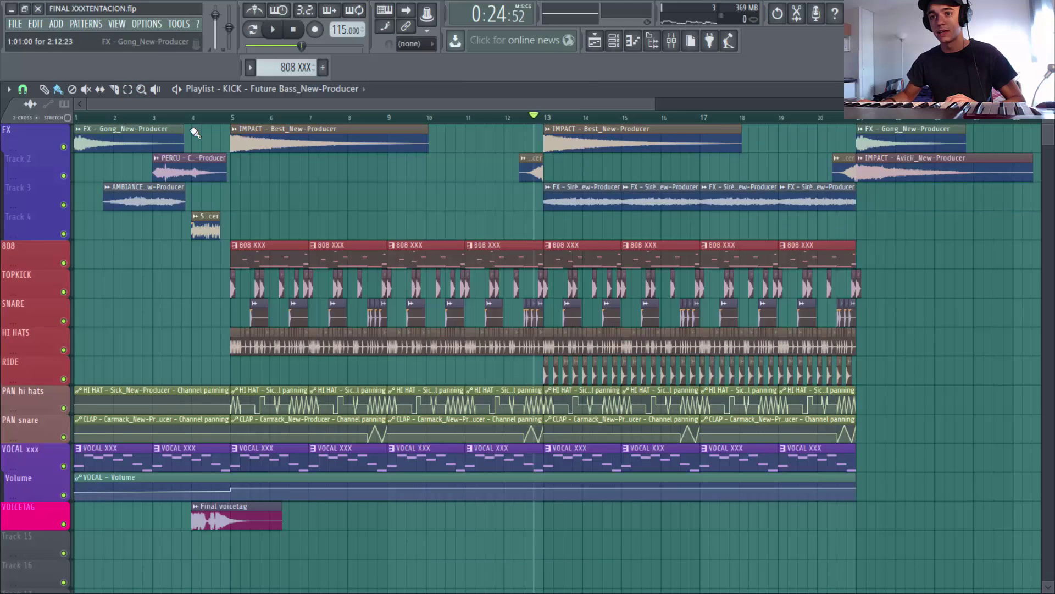
pyautogui.click(193, 117)
pyautogui.doubleClick(213, 520)
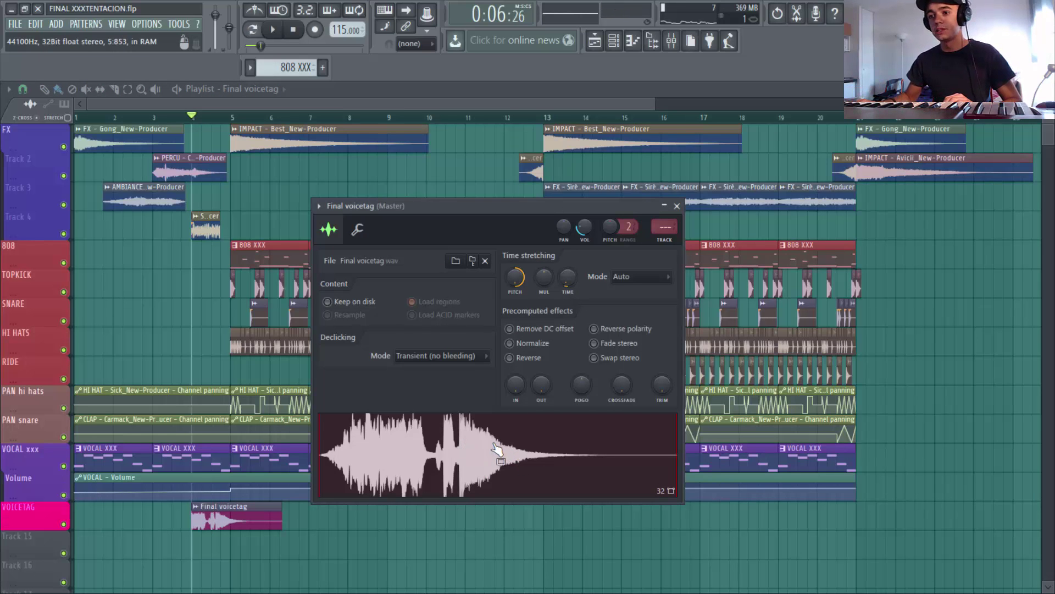
pyautogui.click(678, 206)
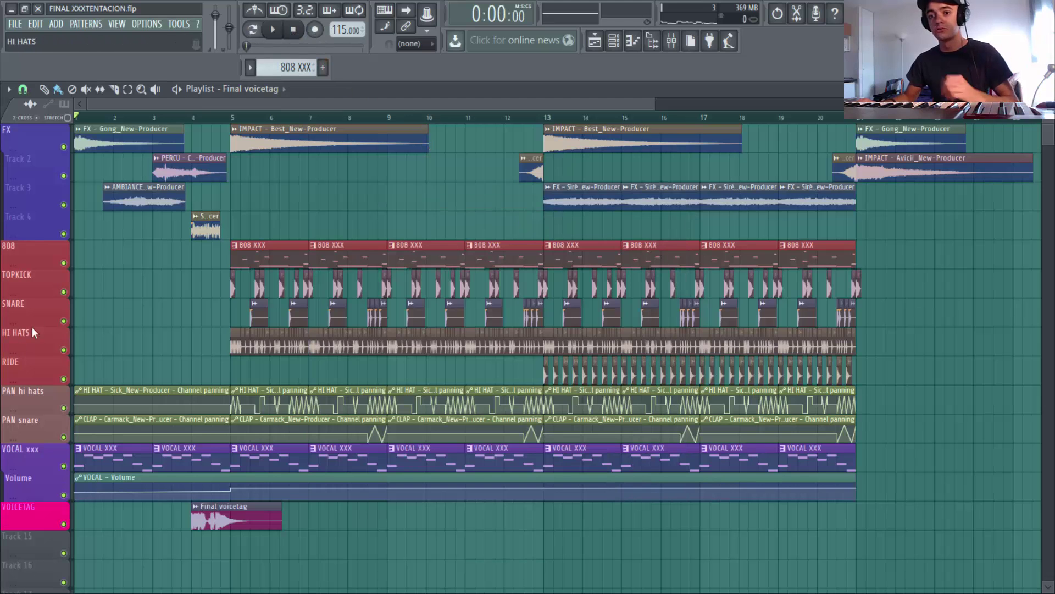
pyautogui.rightClick(64, 380)
pyautogui.rightClick(64, 380)
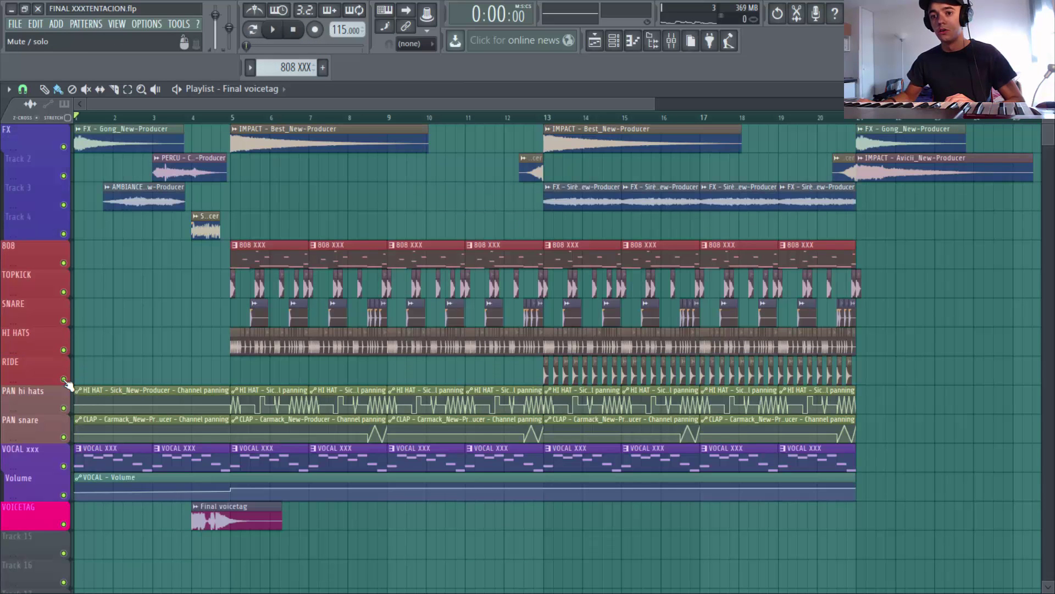
pyautogui.press('space')
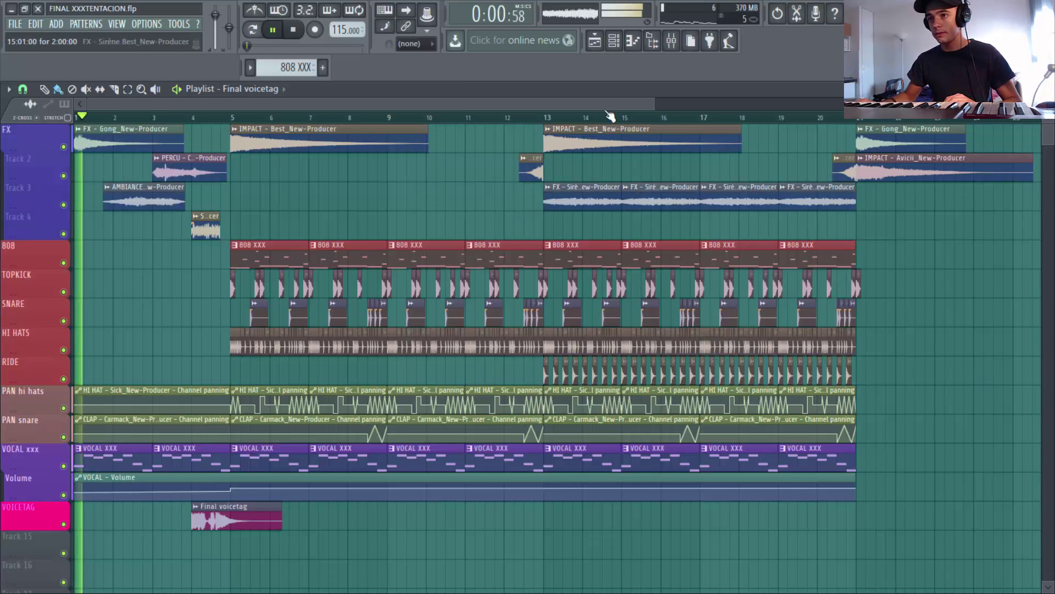
pyautogui.press('space')
pyautogui.click(672, 41)
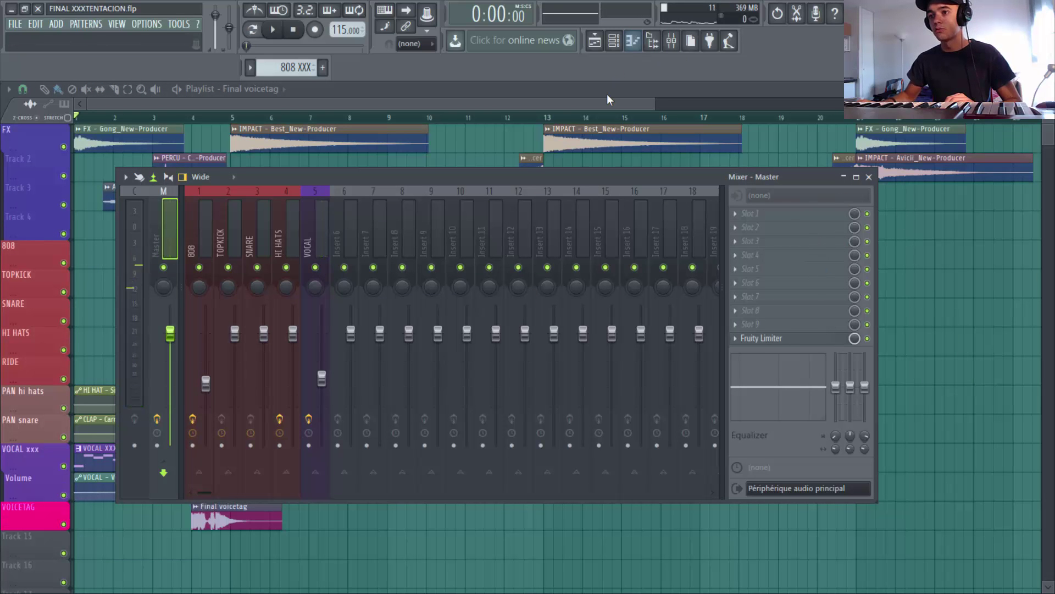
pyautogui.press('F9')
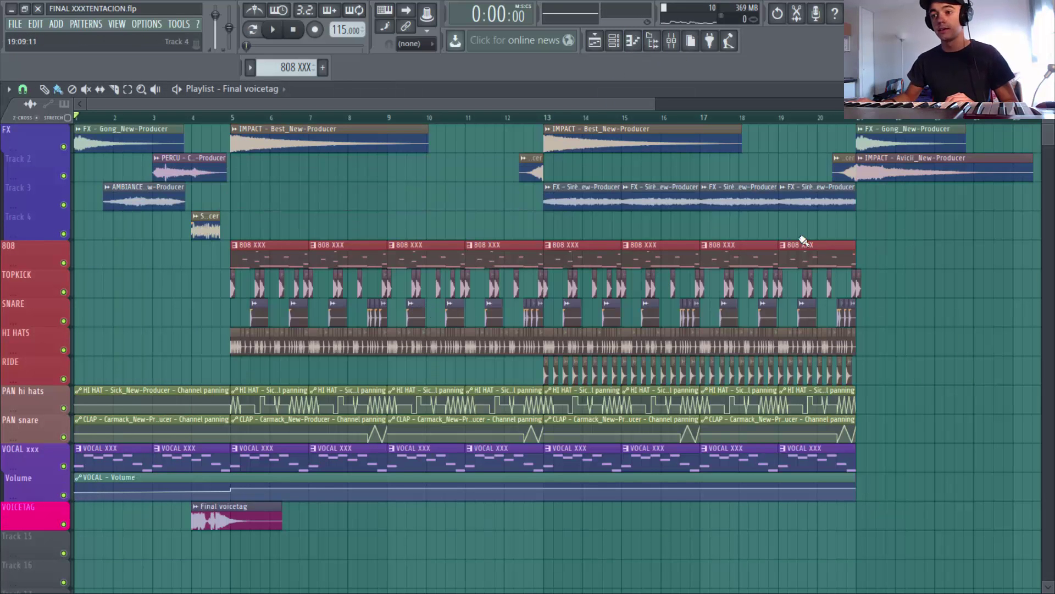
pyautogui.click(679, 45)
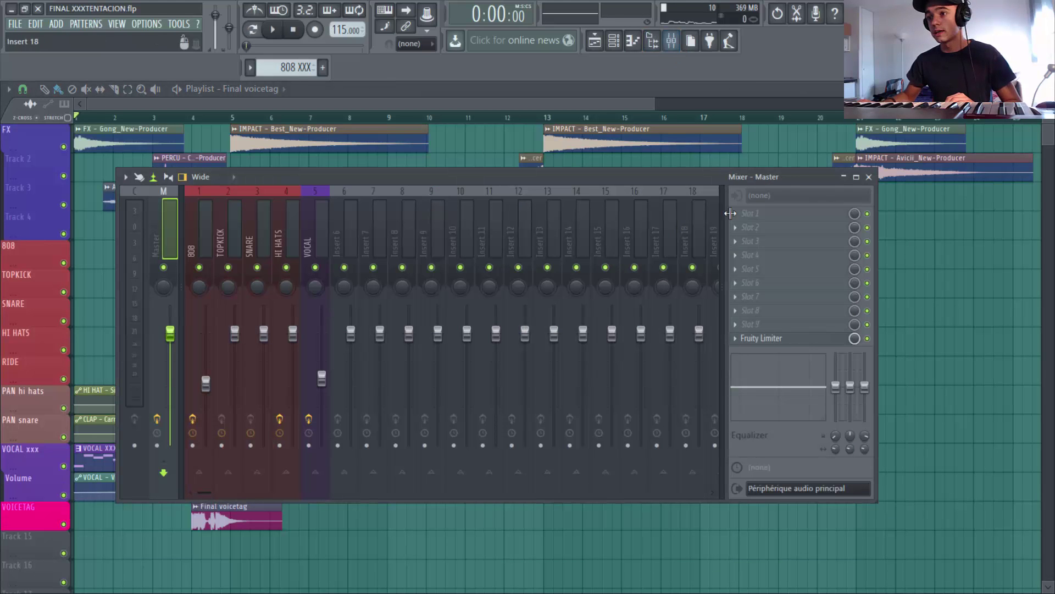
pyautogui.click(868, 176)
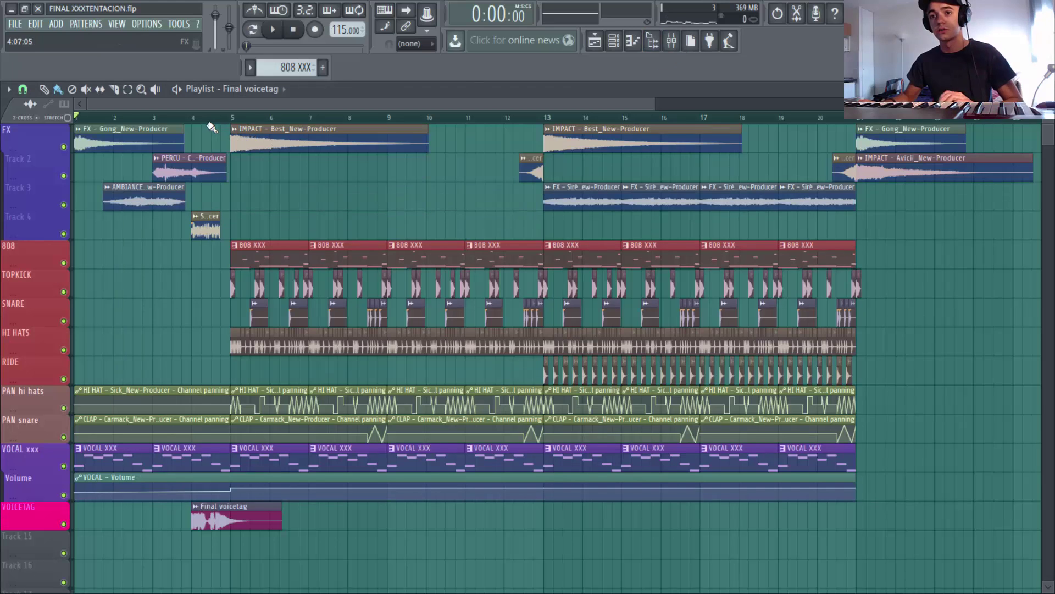
pyautogui.press('space')
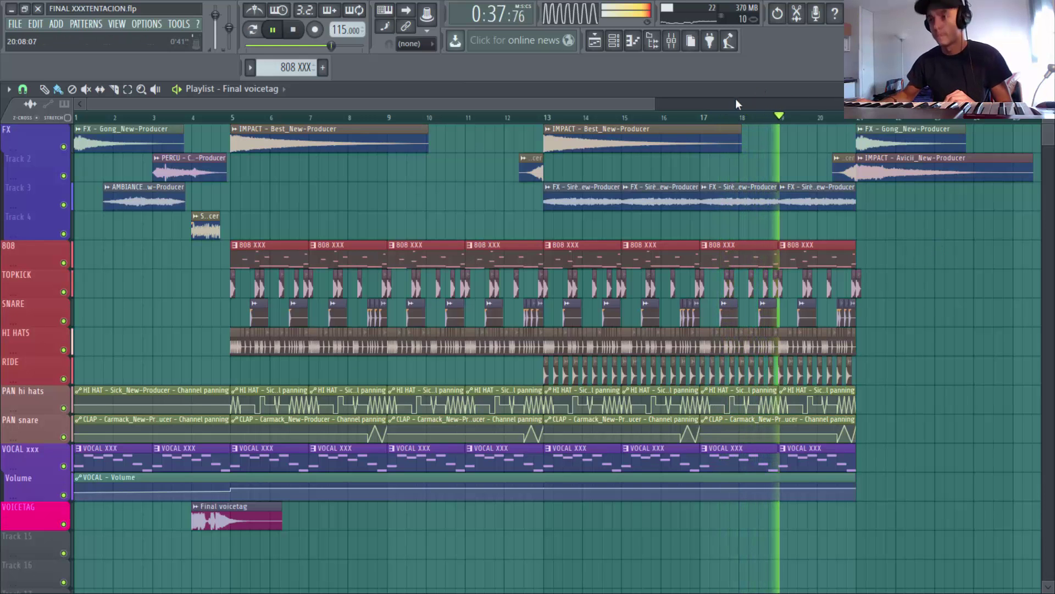
pyautogui.moveTo(652, 106); pyautogui.dragTo(740, 105)
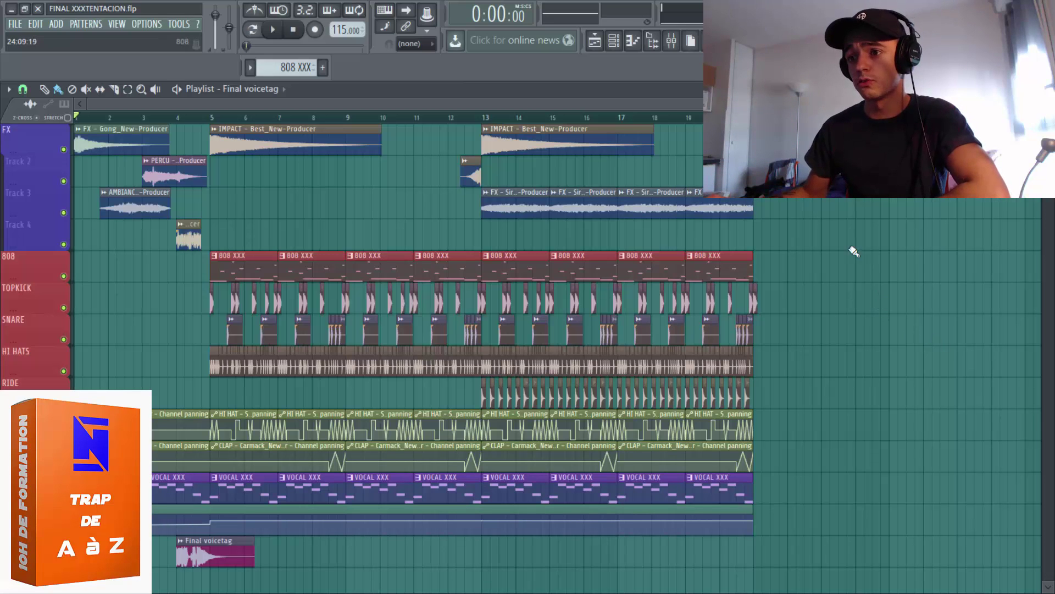
# Step: Select VOCAL XXX in the pattern list, preview it, and close the channel rack
pyautogui.click(614, 40)
pyautogui.click(250, 67)
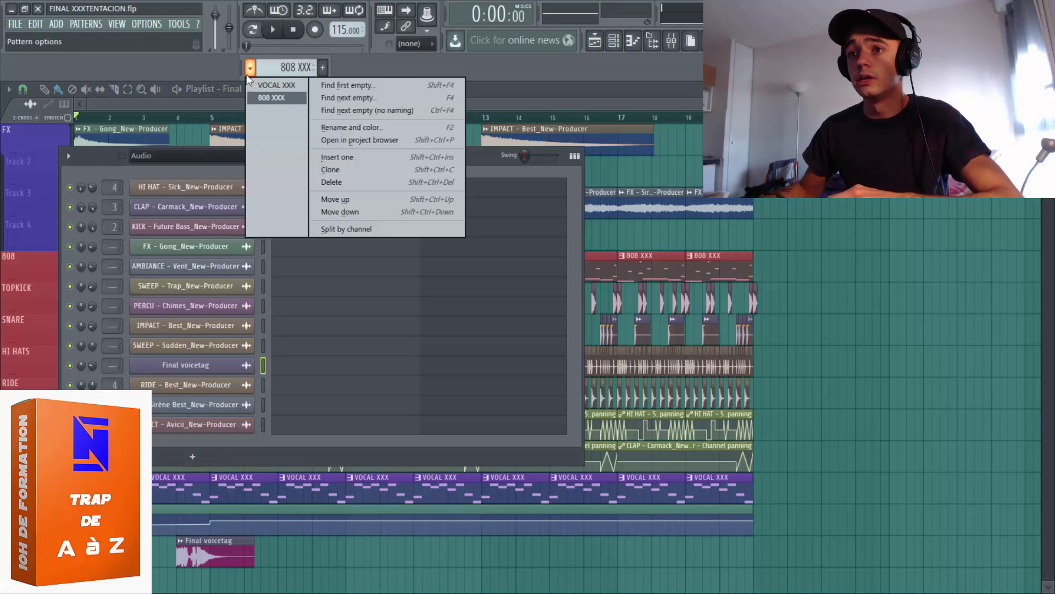
pyautogui.click(260, 88)
pyautogui.click(260, 85)
pyautogui.click(297, 92)
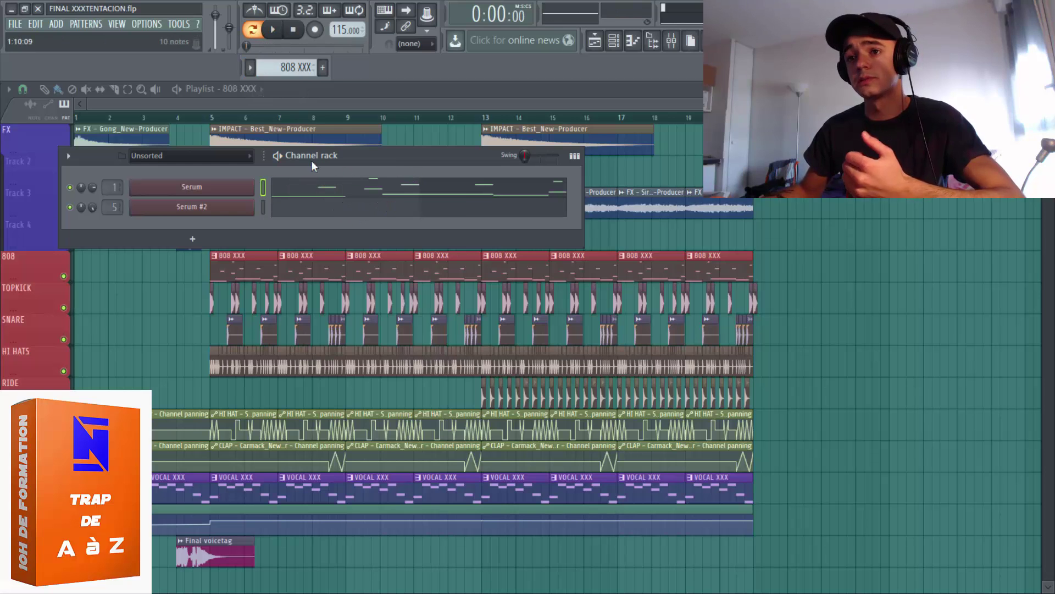
pyautogui.click(255, 72)
pyautogui.click(270, 87)
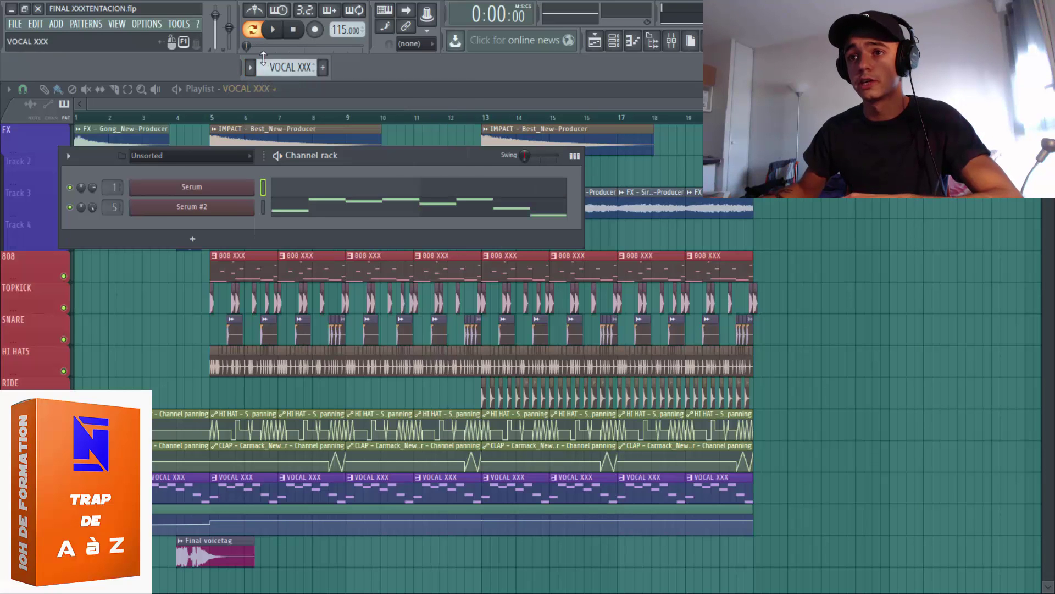
pyautogui.press('space')
pyautogui.press('F6')
pyautogui.click(293, 29)
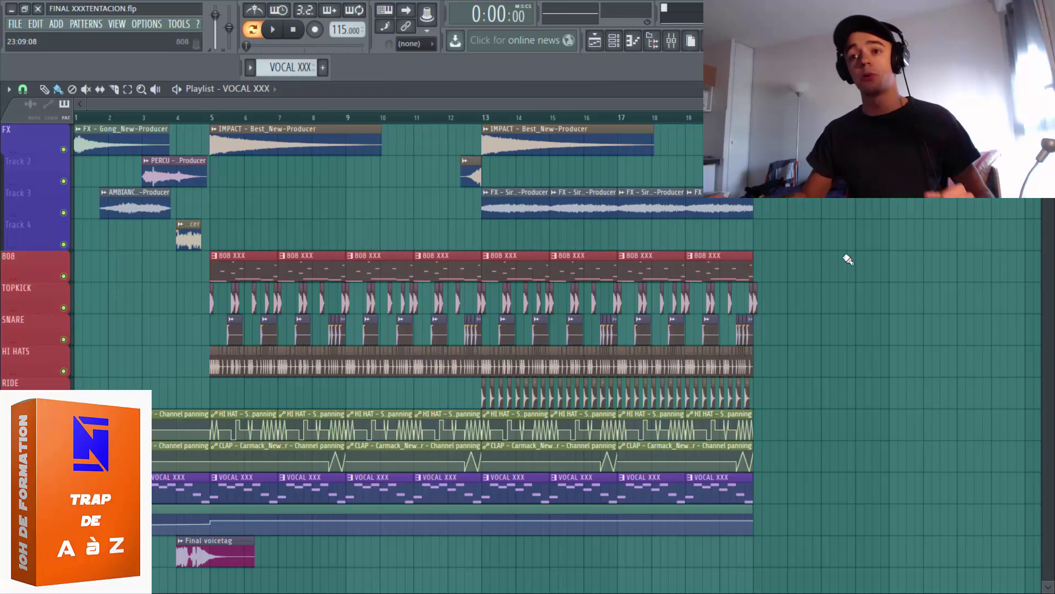
pyautogui.click(672, 44)
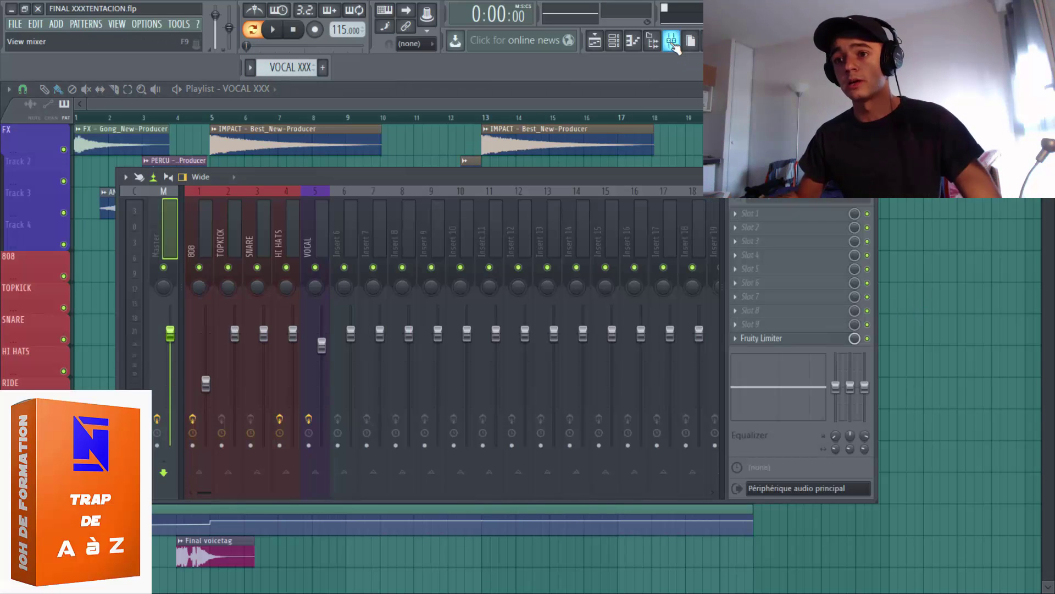
pyautogui.click(672, 44)
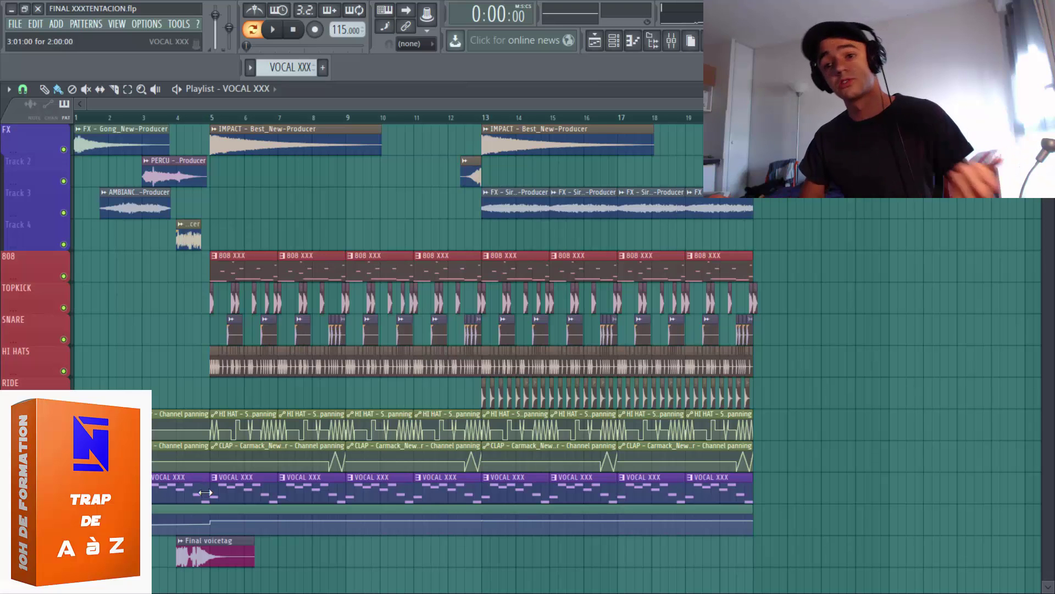
pyautogui.scroll(-3, 203, 489)
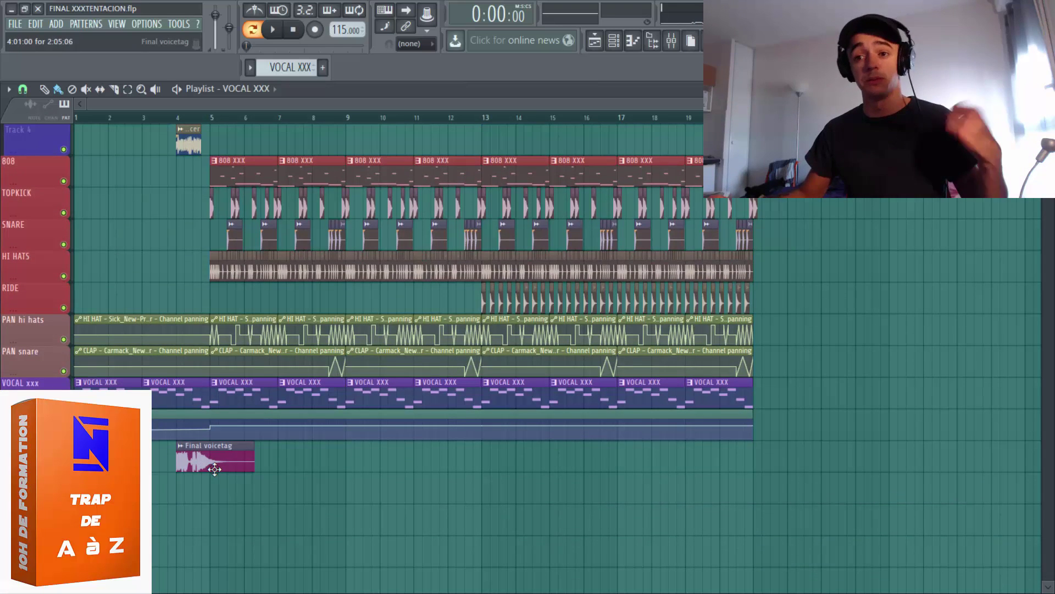
pyautogui.press('z')
pyautogui.click(485, 498)
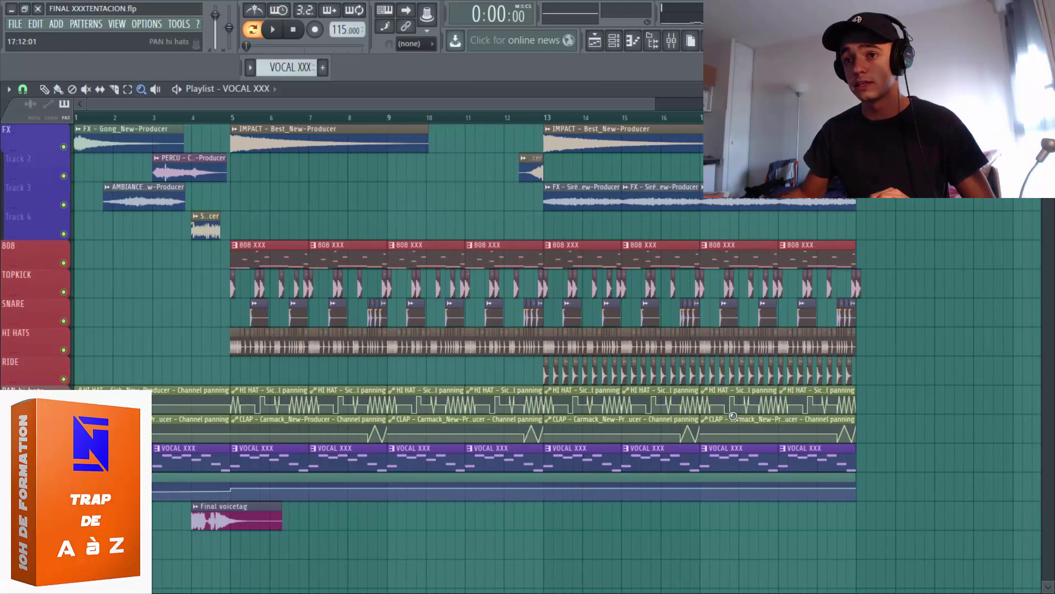
pyautogui.press('b')
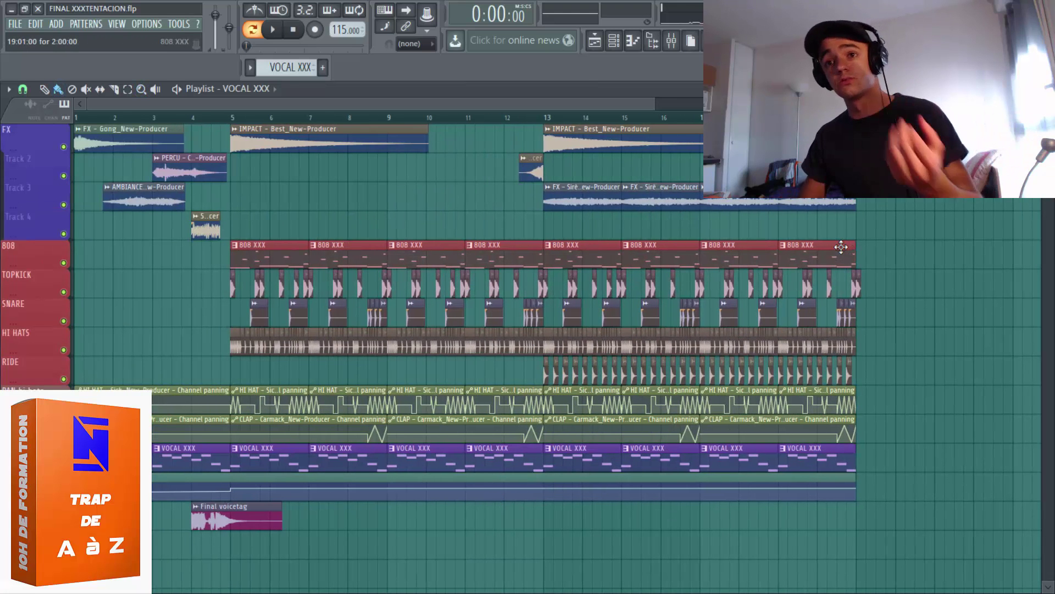